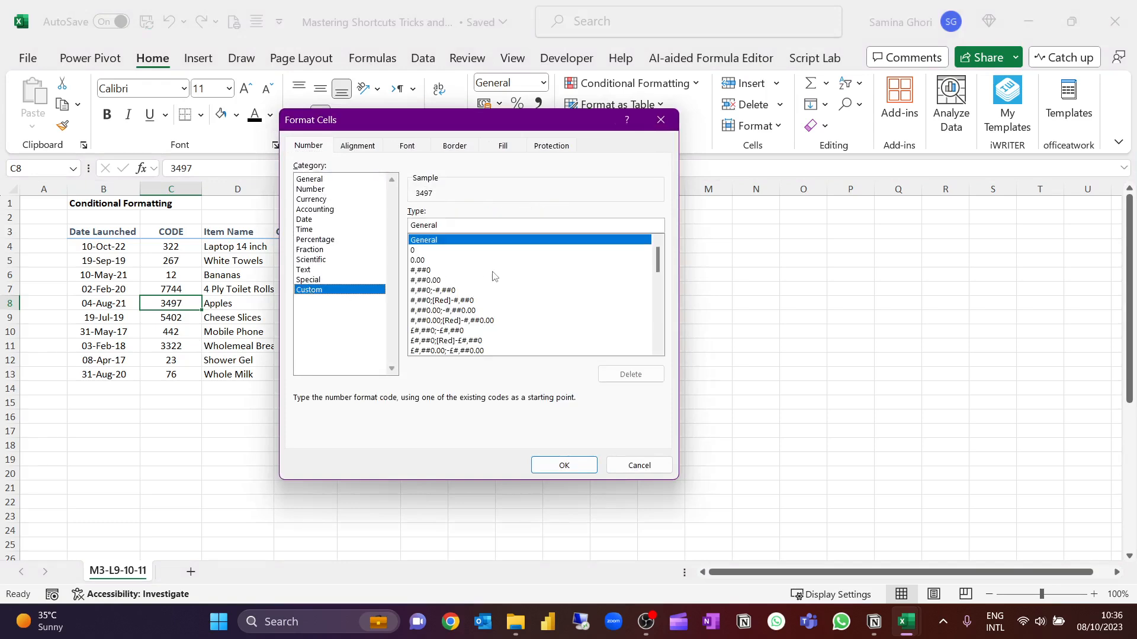
Step: Preview built-in custom formats such as #,##0 and #,##0;[Red]-#,##0 on the Apples code in C8, ending on General
left_click(467, 260)
left_click(445, 270)
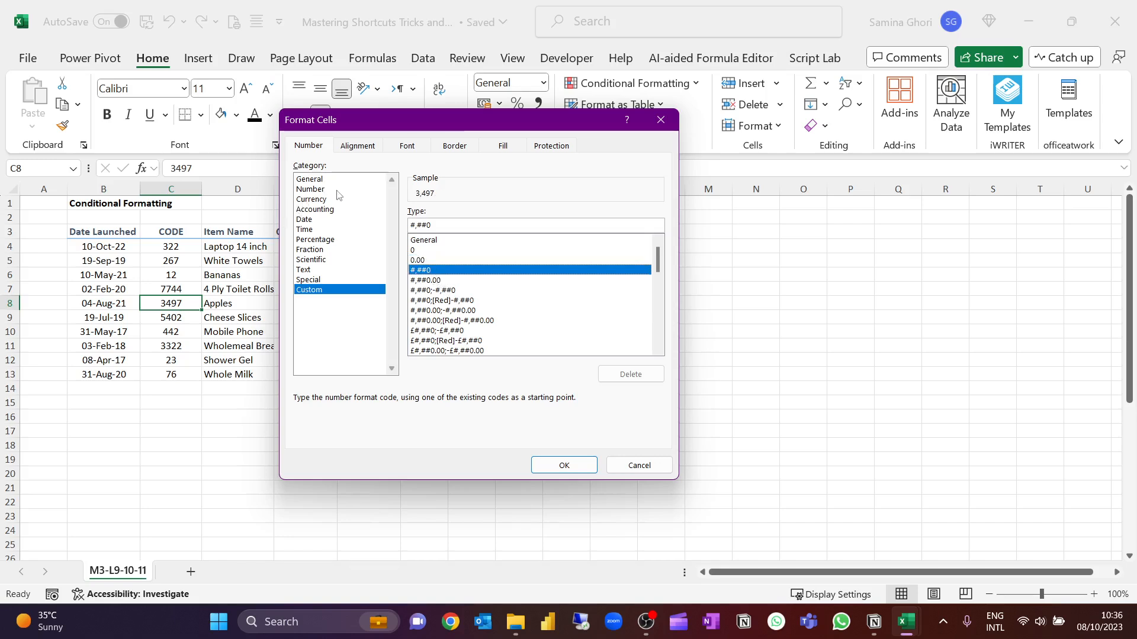
left_click(481, 302)
scroll(474, 314, "down", 7)
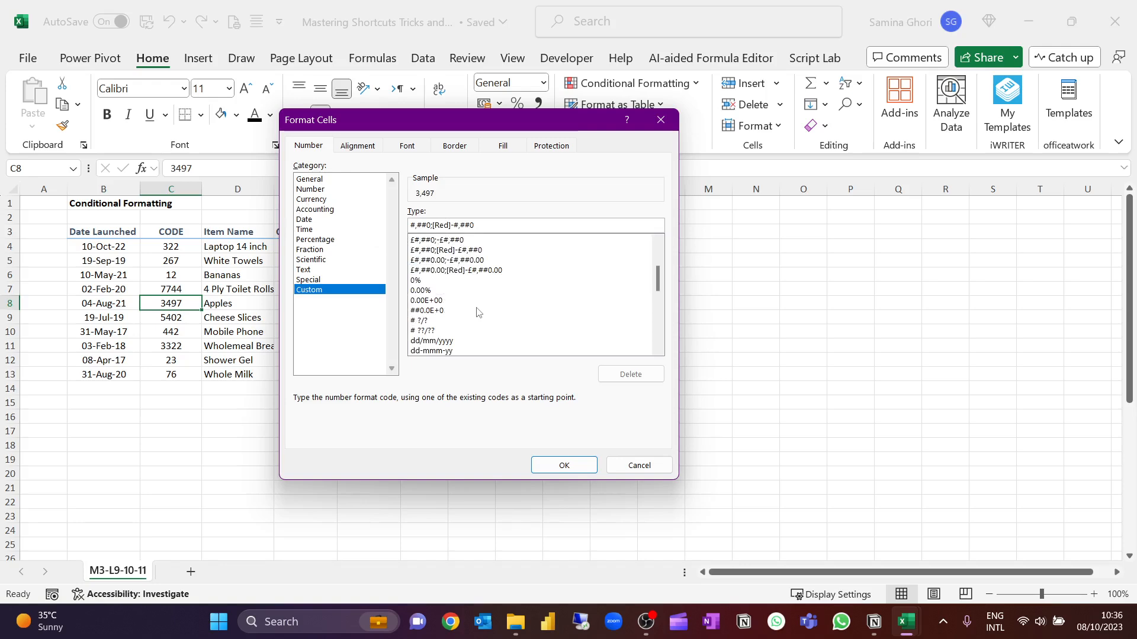
scroll(470, 326, "up", 8)
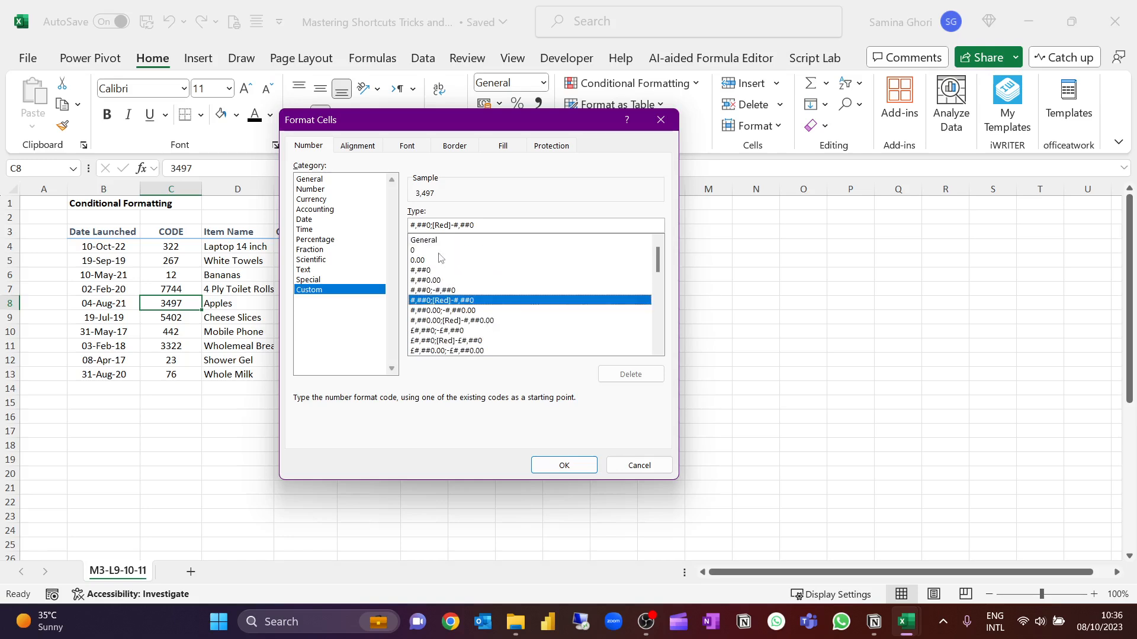
left_click(439, 241)
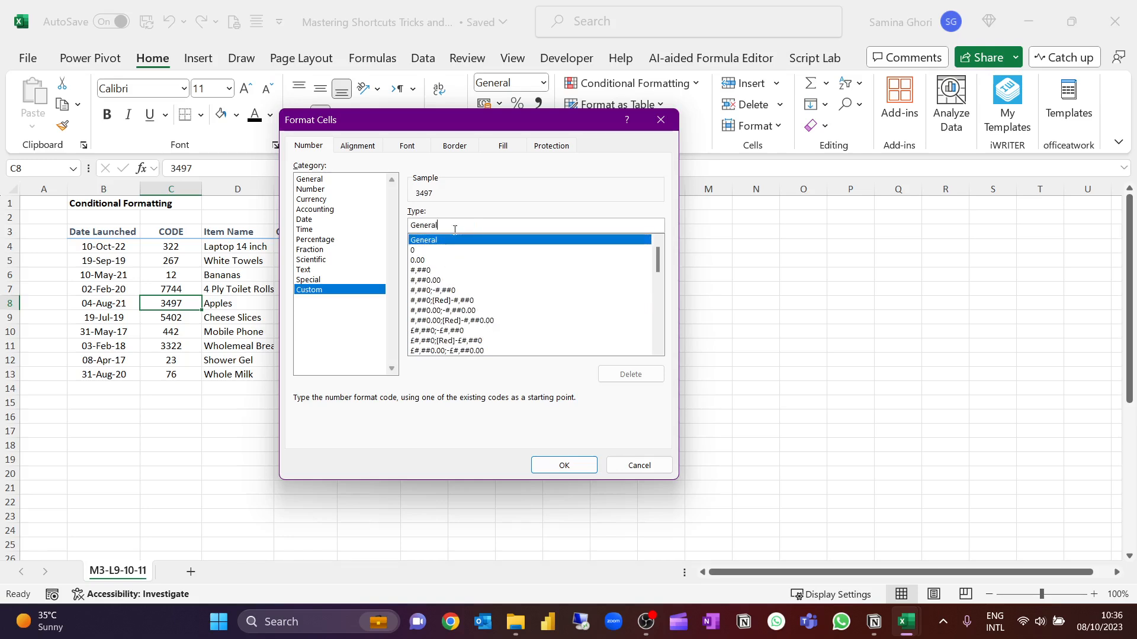
Step: Try custom format codes made of 0 and # placeholders for the Apples code, clearing each attempt
double_click(455, 230)
key("BackSpace")
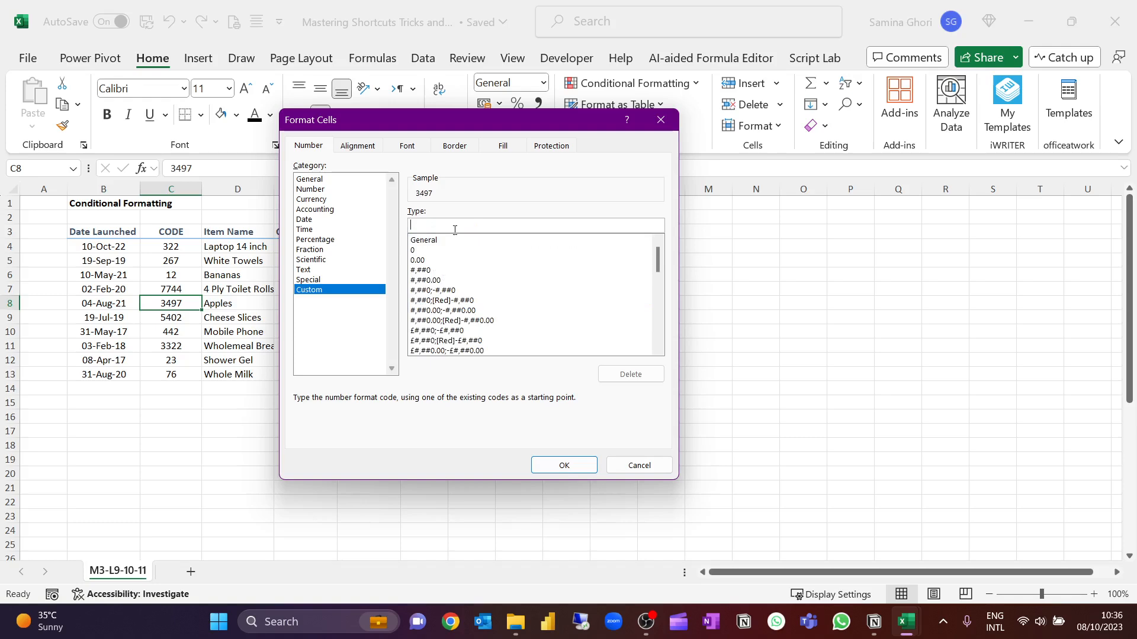
type("00")
type("0")
type("0")
key("BackSpace")
key("BackSpace")
key("BackSpace")
key("BackSpace")
key("BackSpace")
type("#")
key("BackSpace")
key("BackSpace")
key("BackSpace")
key("BackSpace")
key("BackSpace")
Step: Apply the custom number format 00000 to the Apples code and copy its formatting to all codes in C4:C13
type("00000")
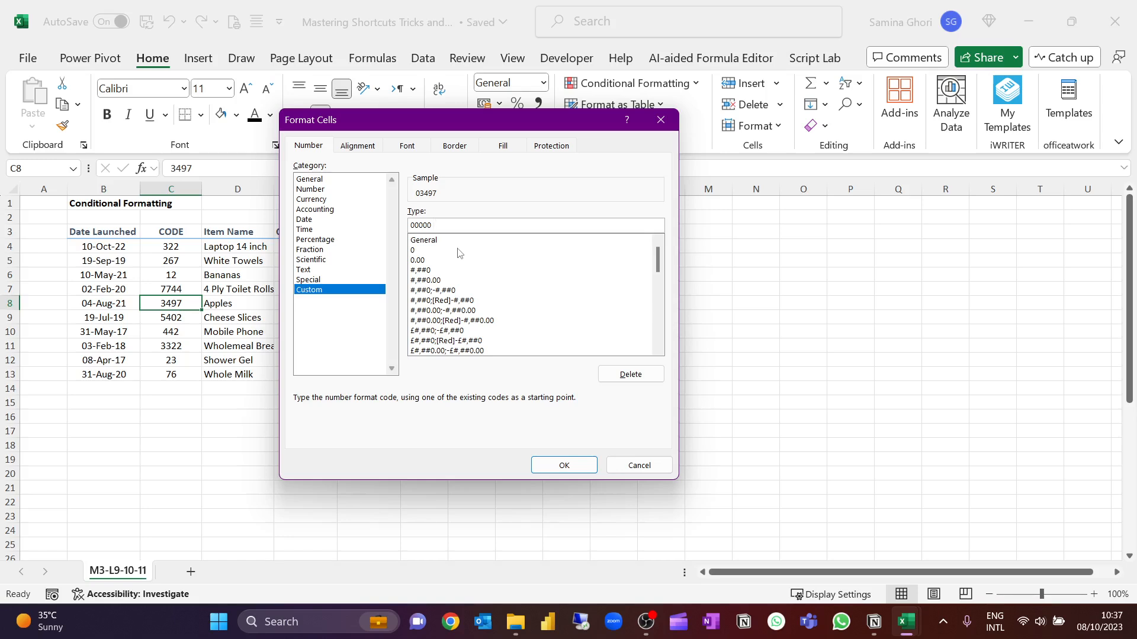
left_click(579, 466)
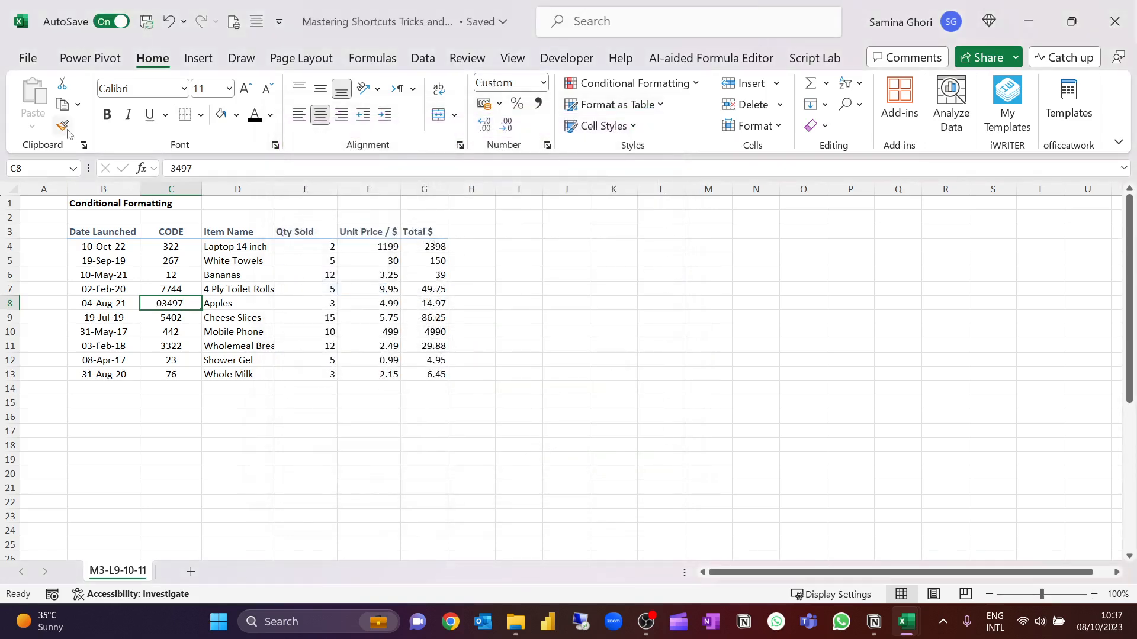
left_click(62, 124)
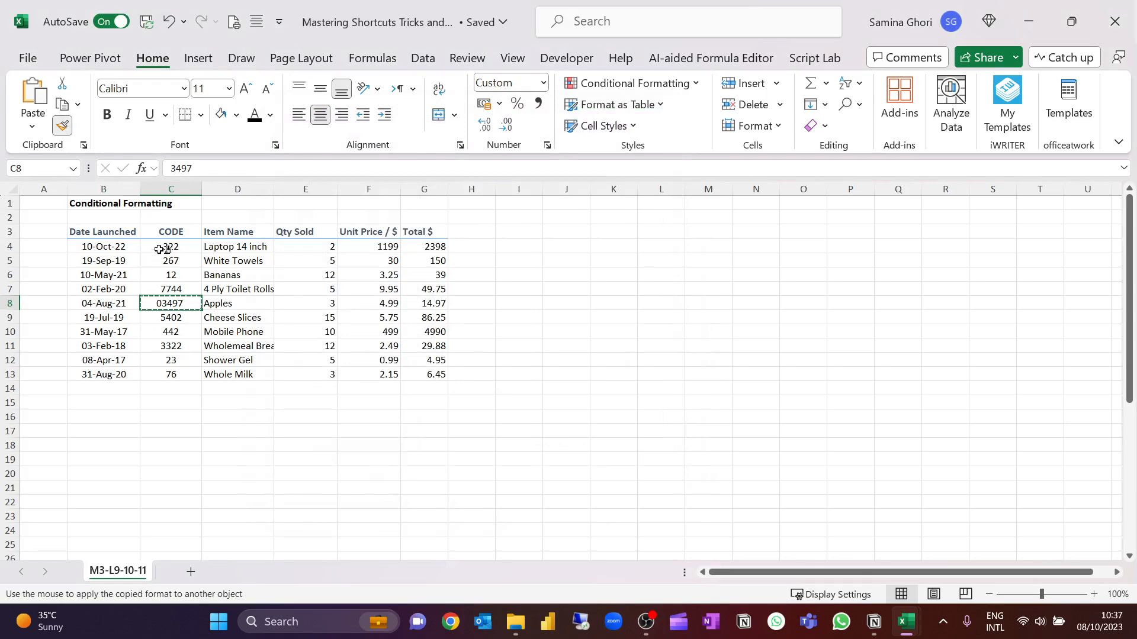
left_click_drag(159, 246, 162, 372)
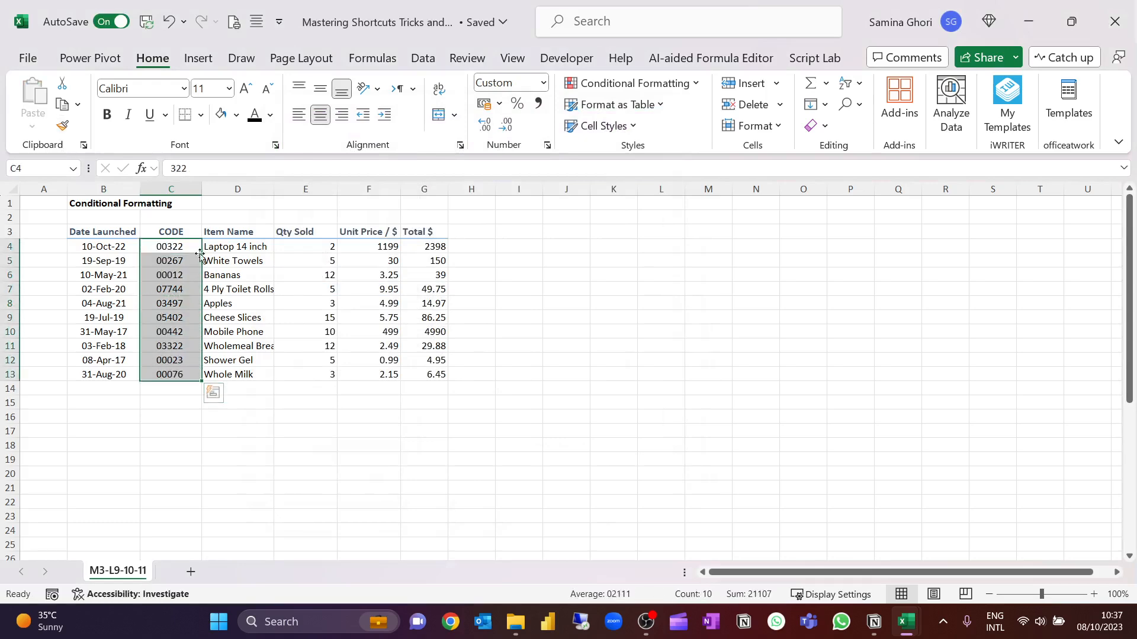
Step: Check the underlying stored values of several formatted codes, ending with the Whole Milk code in C13
left_click(181, 244)
left_click(178, 278)
left_click(174, 320)
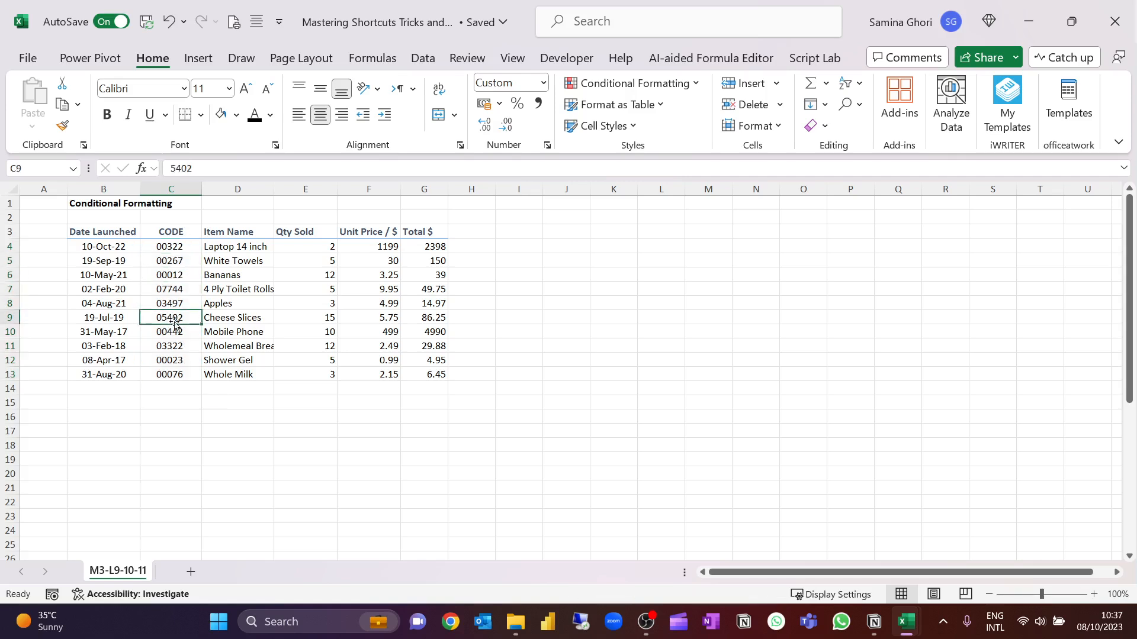
left_click(174, 372)
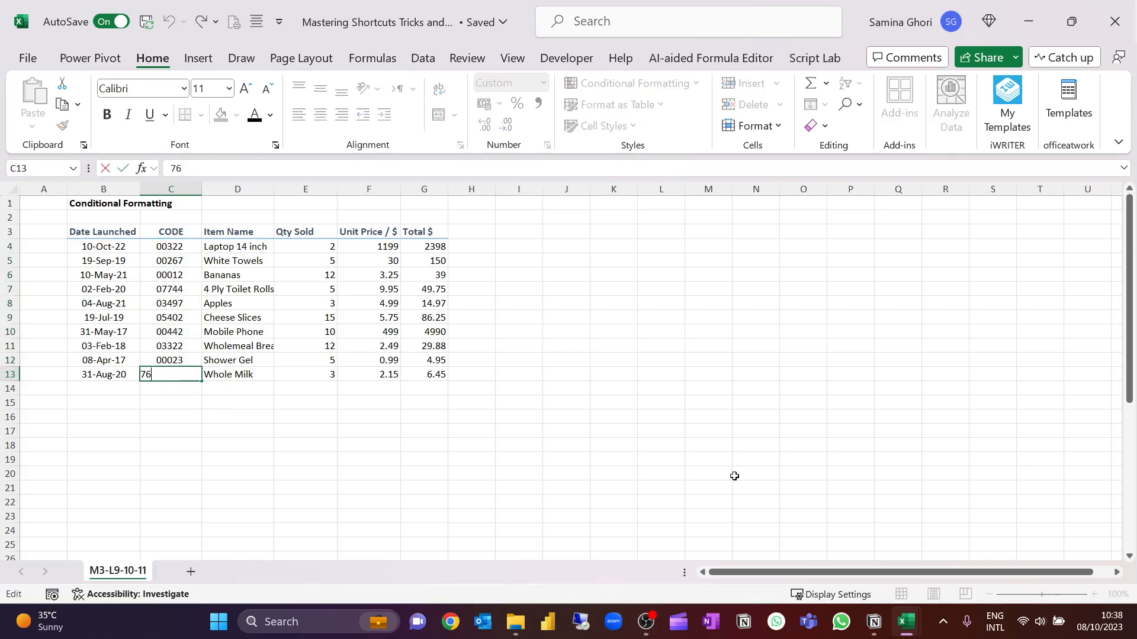
Step: Enter the sample text "2 Units" in E15 below the Qty Sold column
left_click_drag(323, 260, 314, 240)
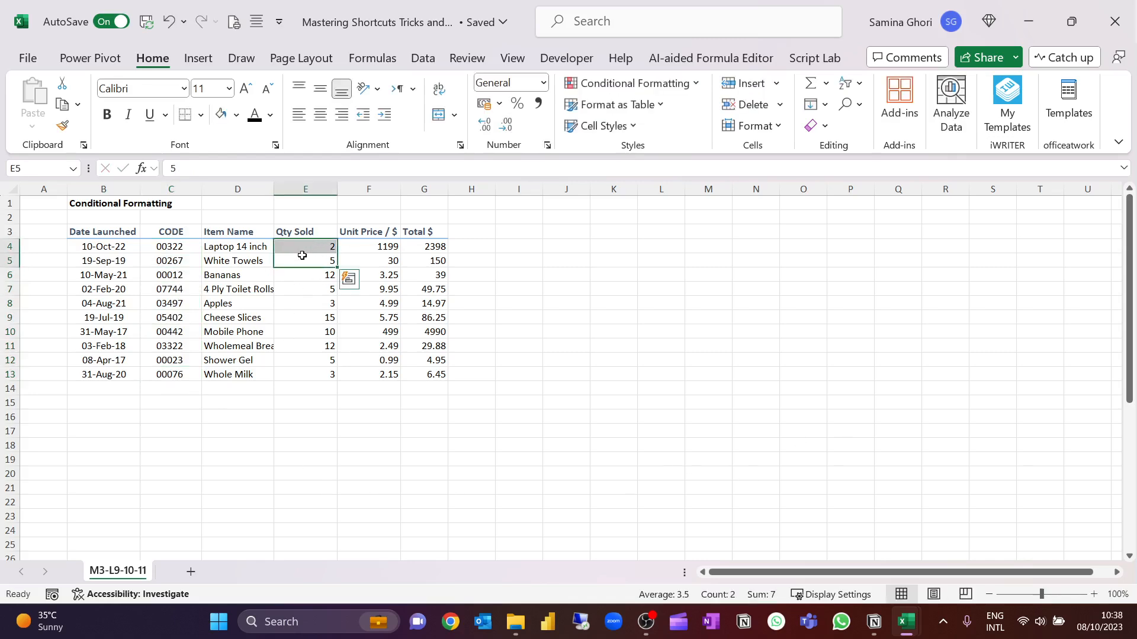
left_click(303, 249)
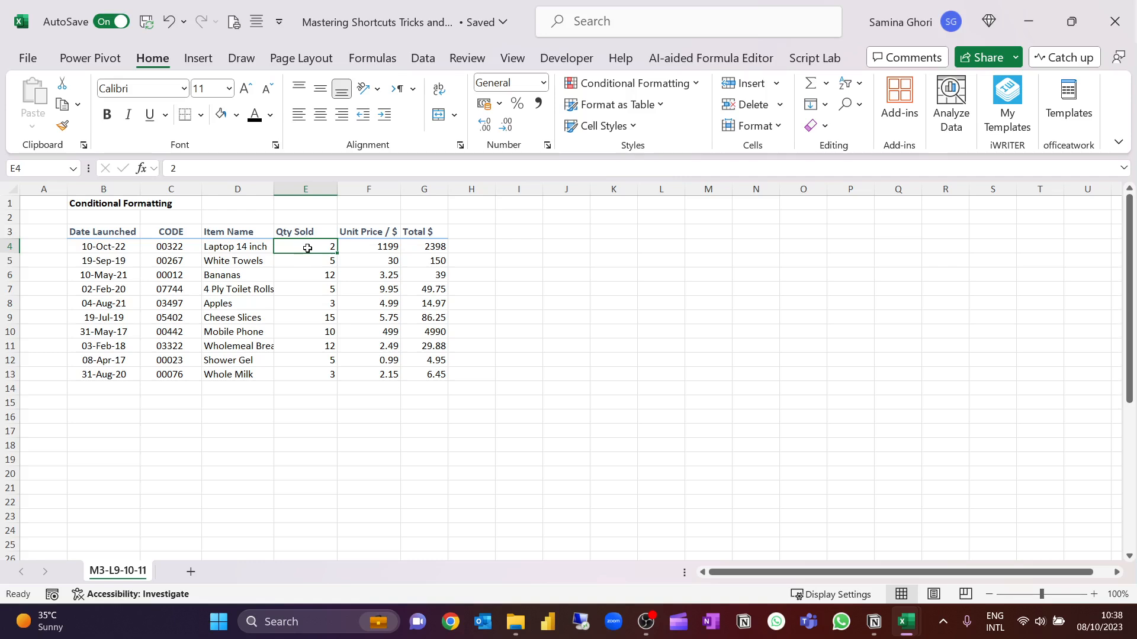
left_click_drag(307, 247, 306, 379)
left_click(301, 405)
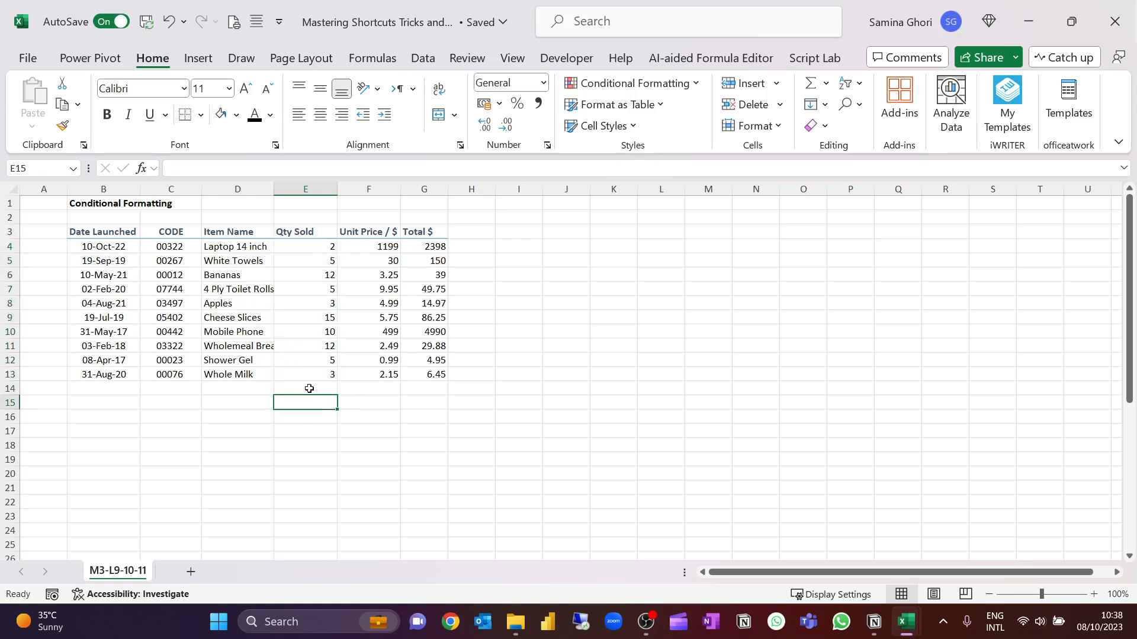
type("2 Units")
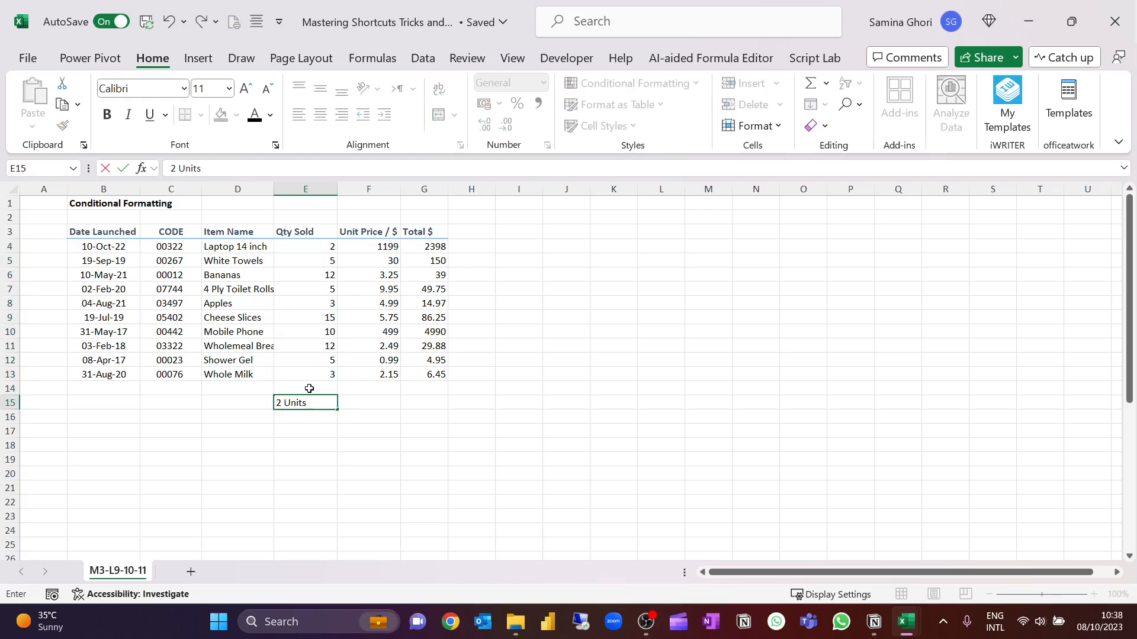
key("Return")
key("Up")
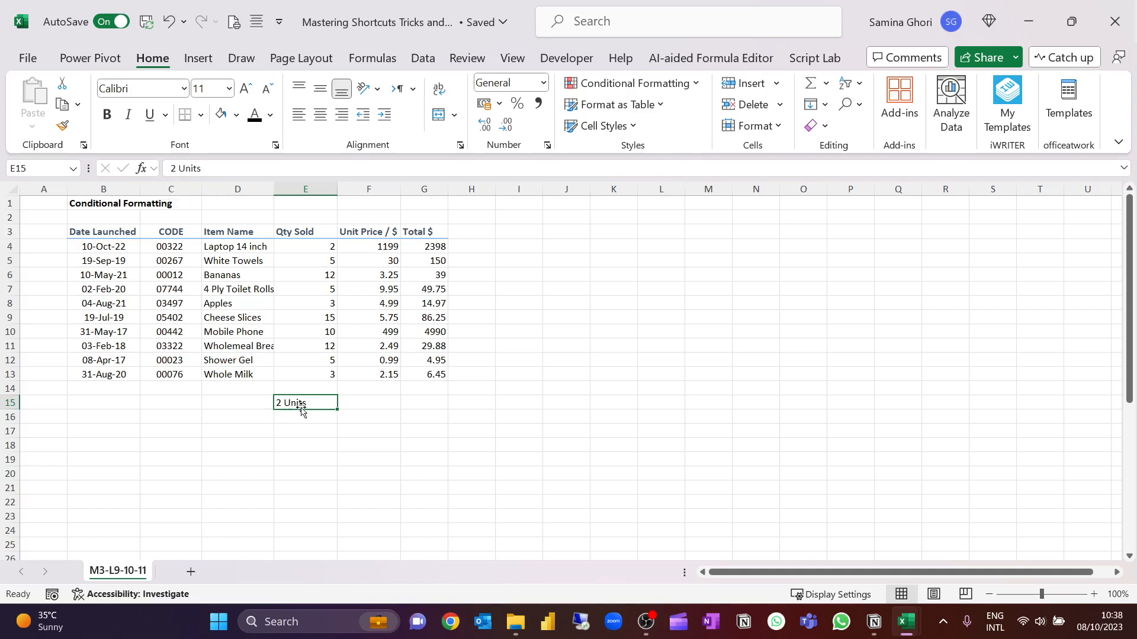
Step: Compare the numeric Qty Sold cells E4:E13 with the text entry in E15, and delete that entry
left_click_drag(301, 246, 315, 374)
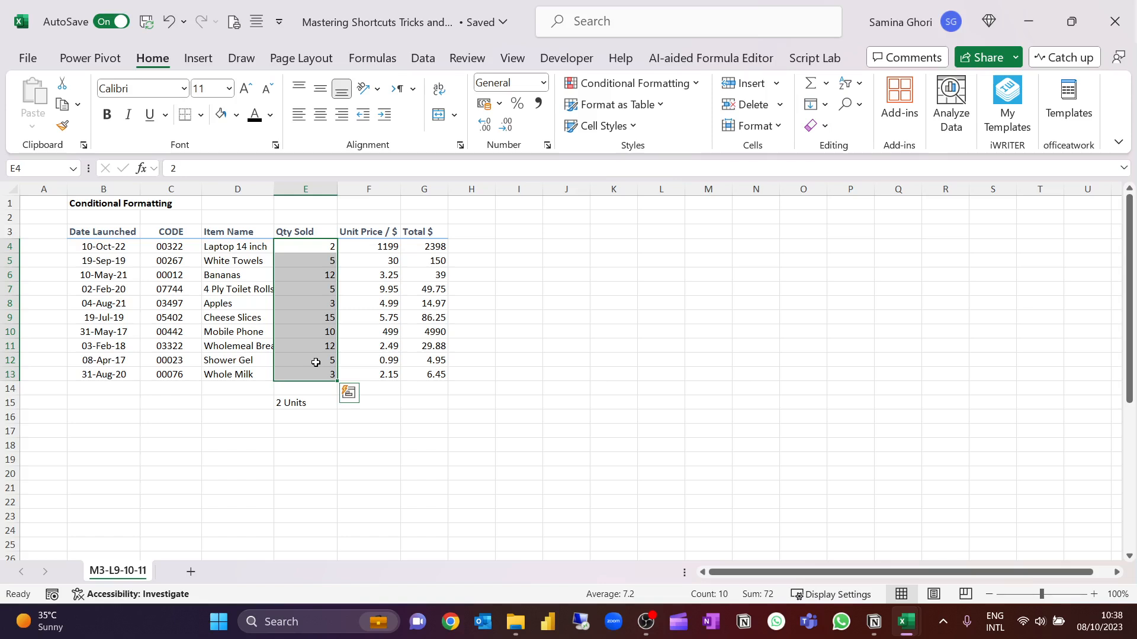
left_click(317, 402)
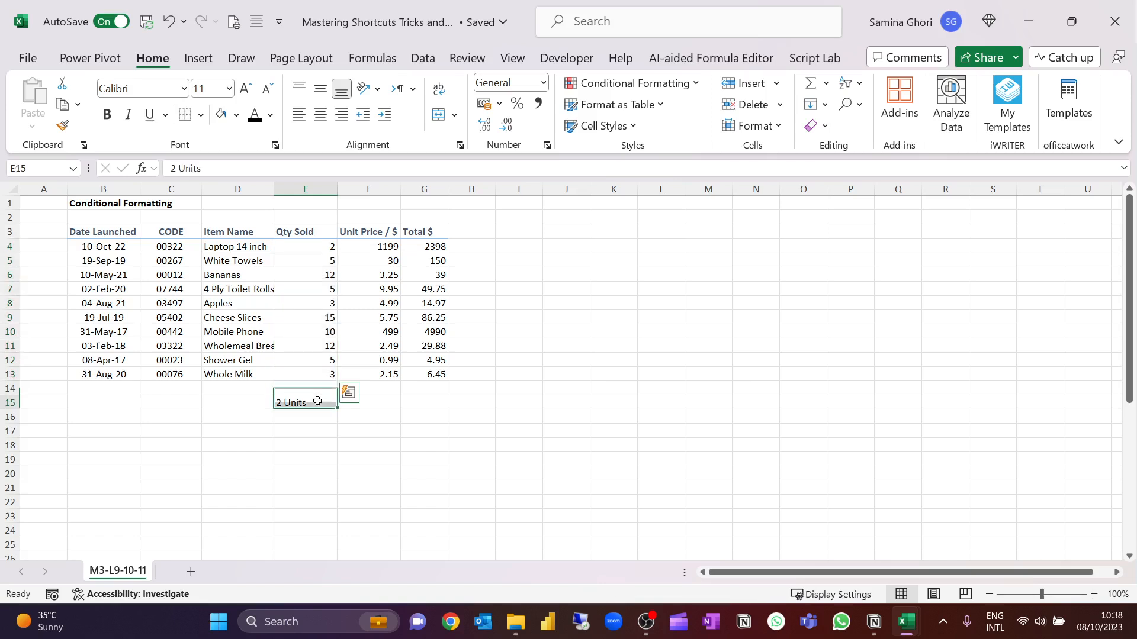
left_click(318, 244)
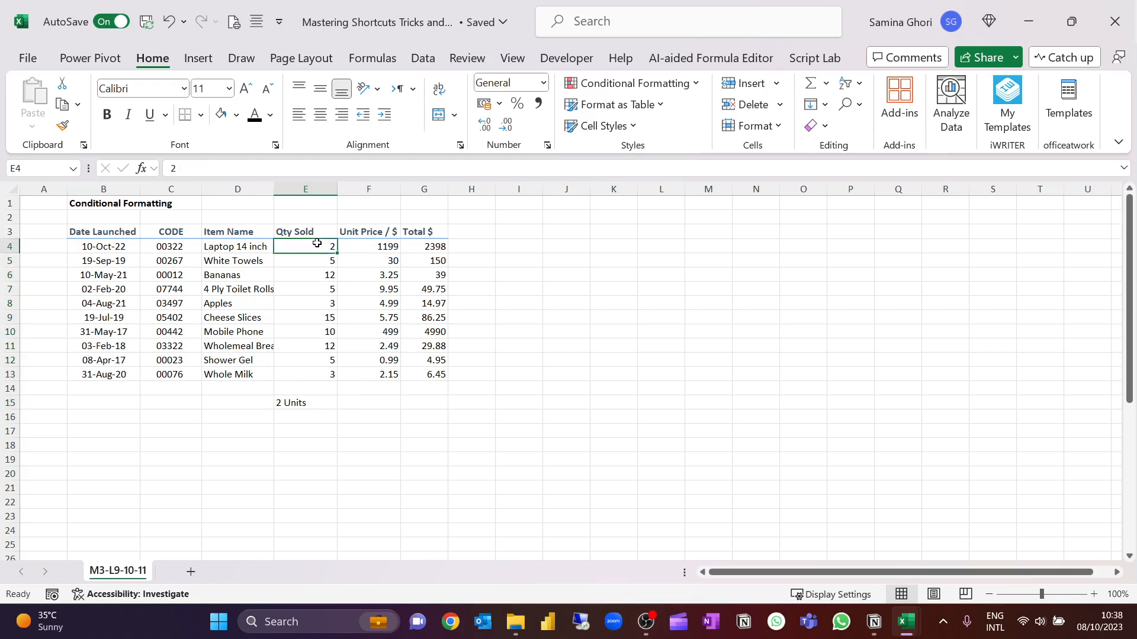
left_click(313, 402)
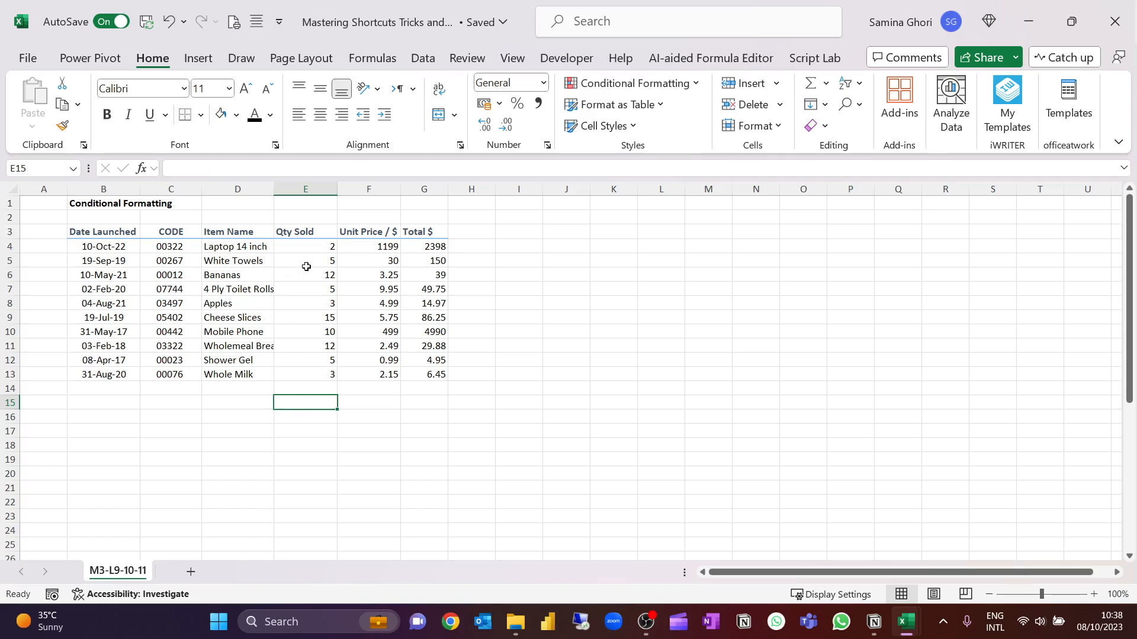
Step: Apply the custom number format ### "Units" to the Laptop 14 inch quantity in E4
left_click(309, 245)
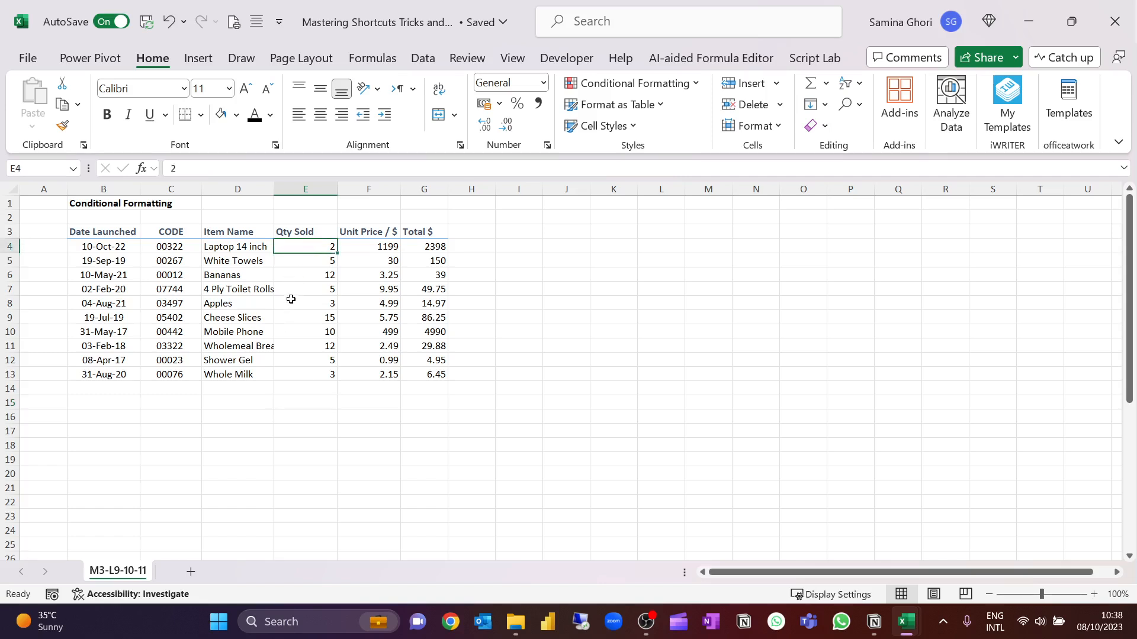
key("ctrl+1")
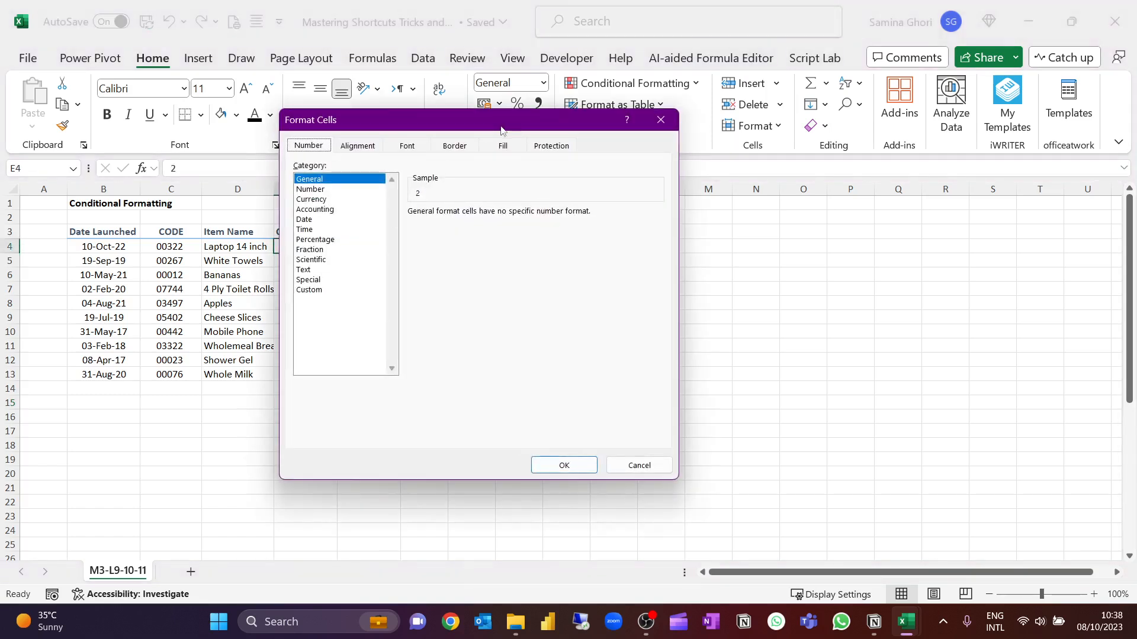
left_click_drag(499, 127, 583, 107)
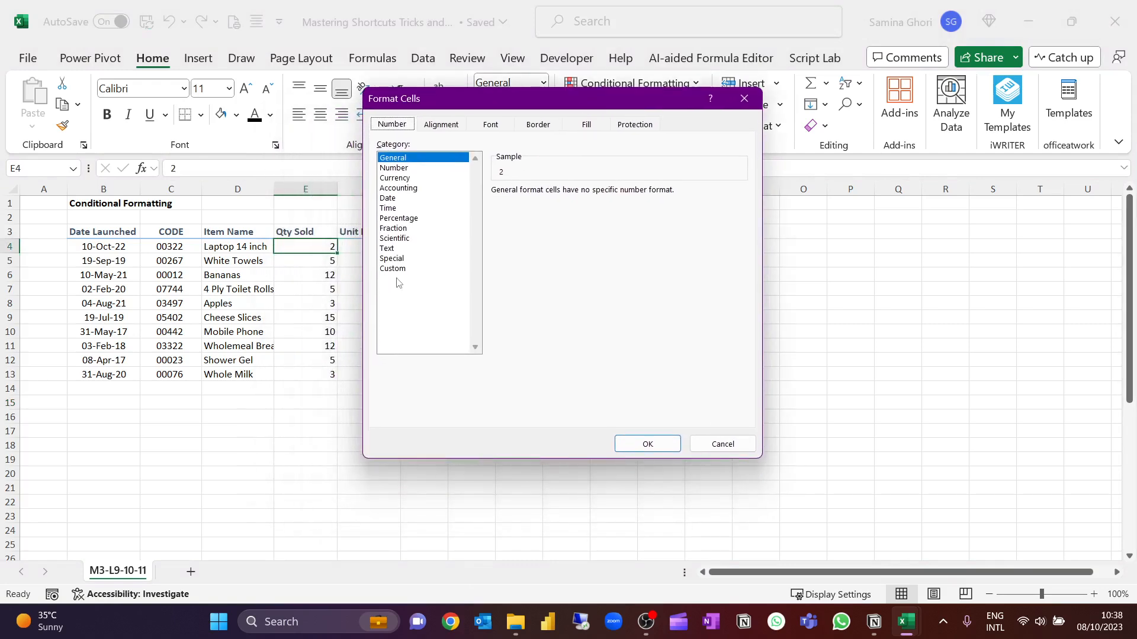
left_click(404, 269)
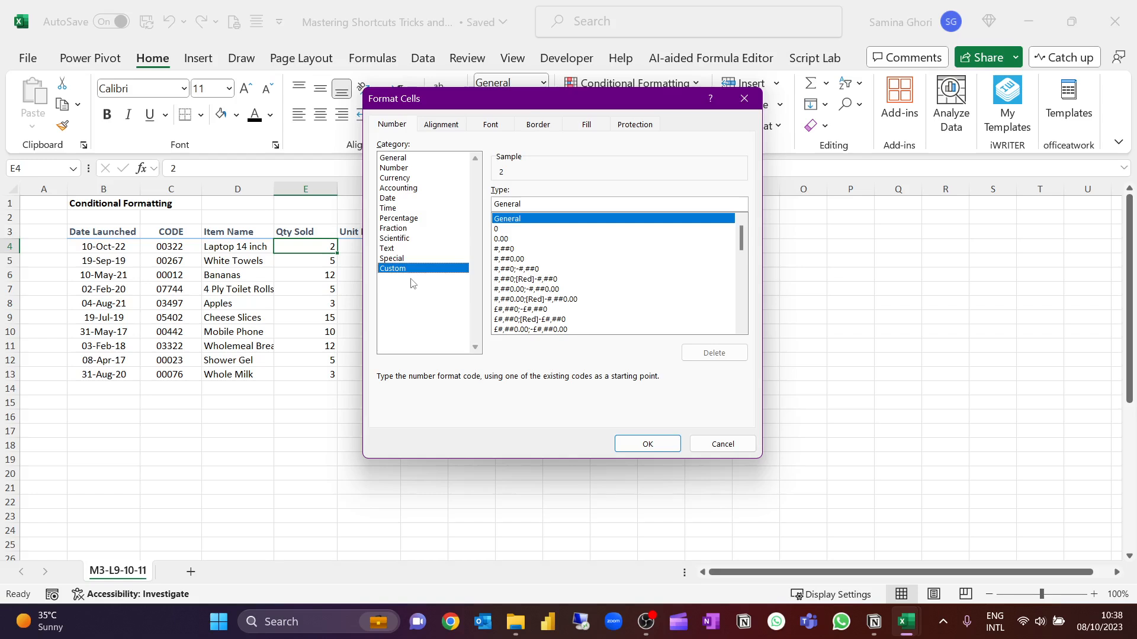
double_click(522, 204)
key("BackSpace")
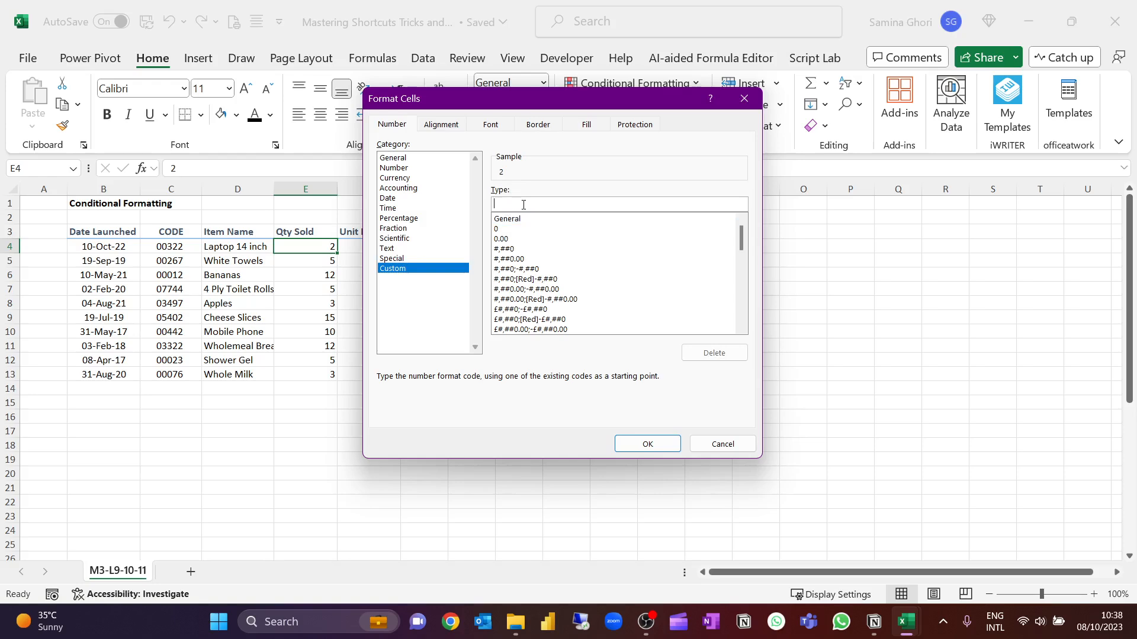
type("### \"Units")
type("\"Units")
left_click(647, 444)
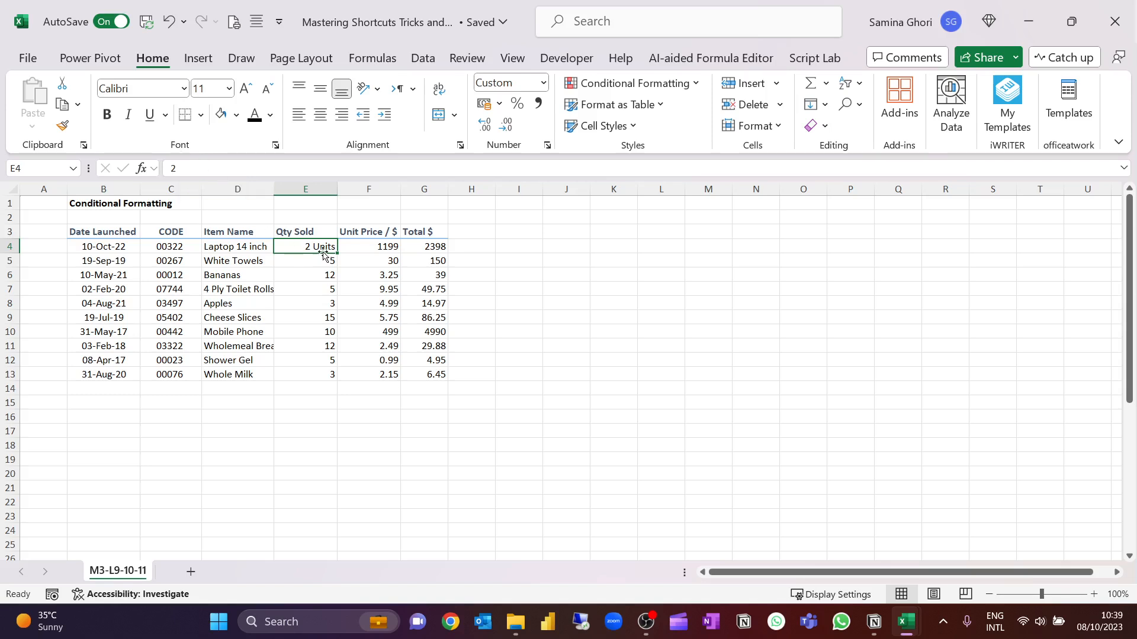
Step: Copy the number format of E4 to the remaining Qty Sold cells E5:E13
left_click(62, 126)
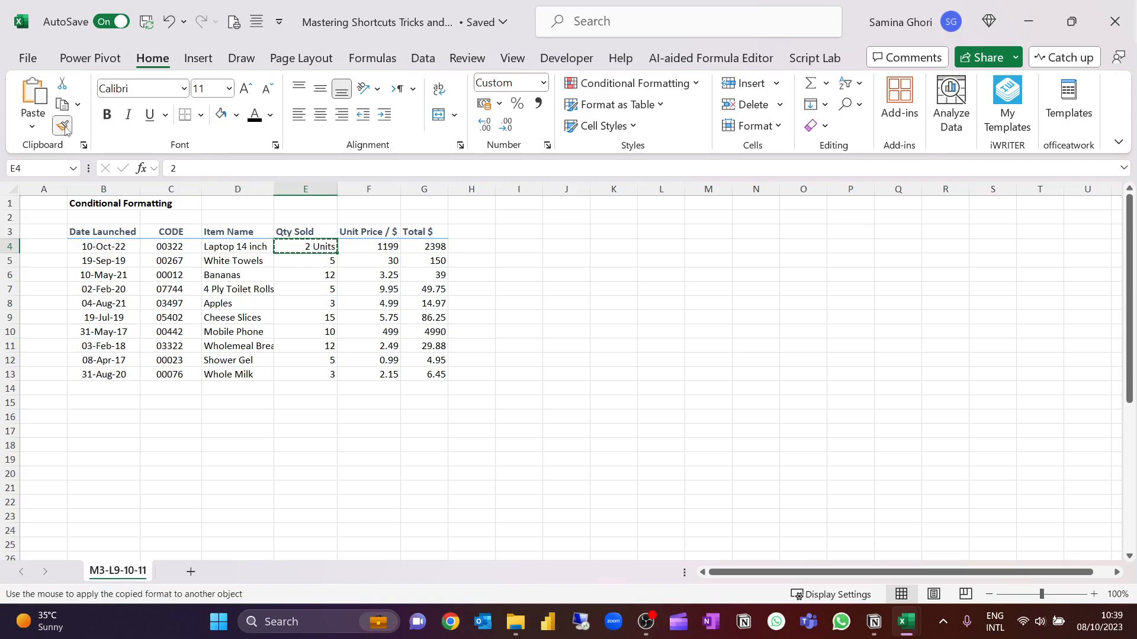
left_click_drag(311, 260, 316, 375)
left_click(341, 421)
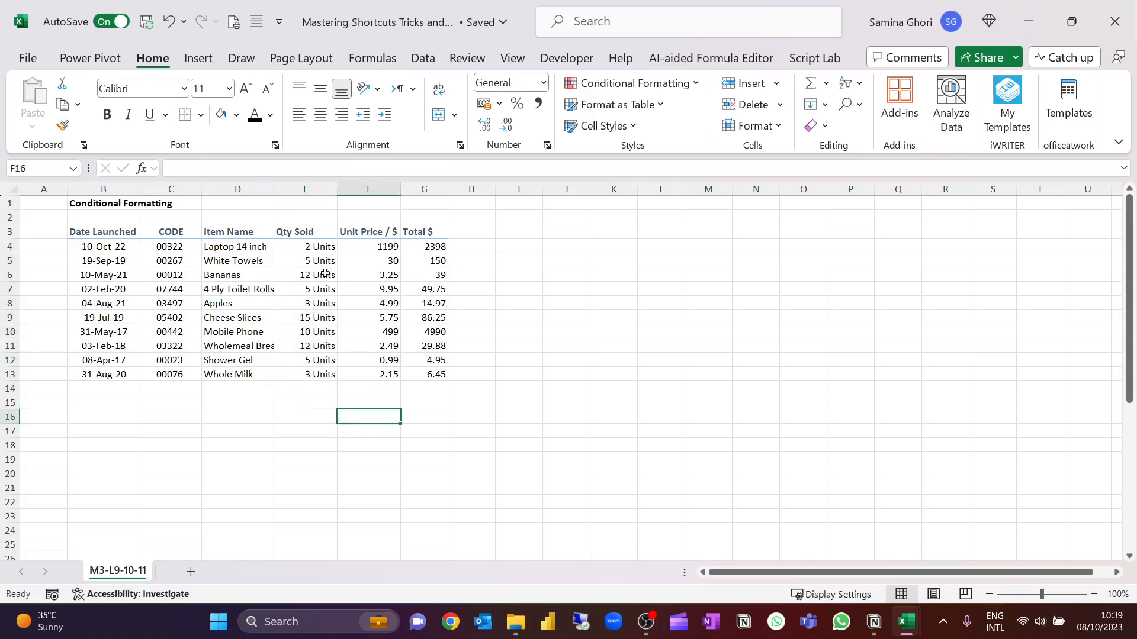
Step: Total the Qty Sold column in E14 with the formula =SUM(E4:E13)
left_click(291, 387)
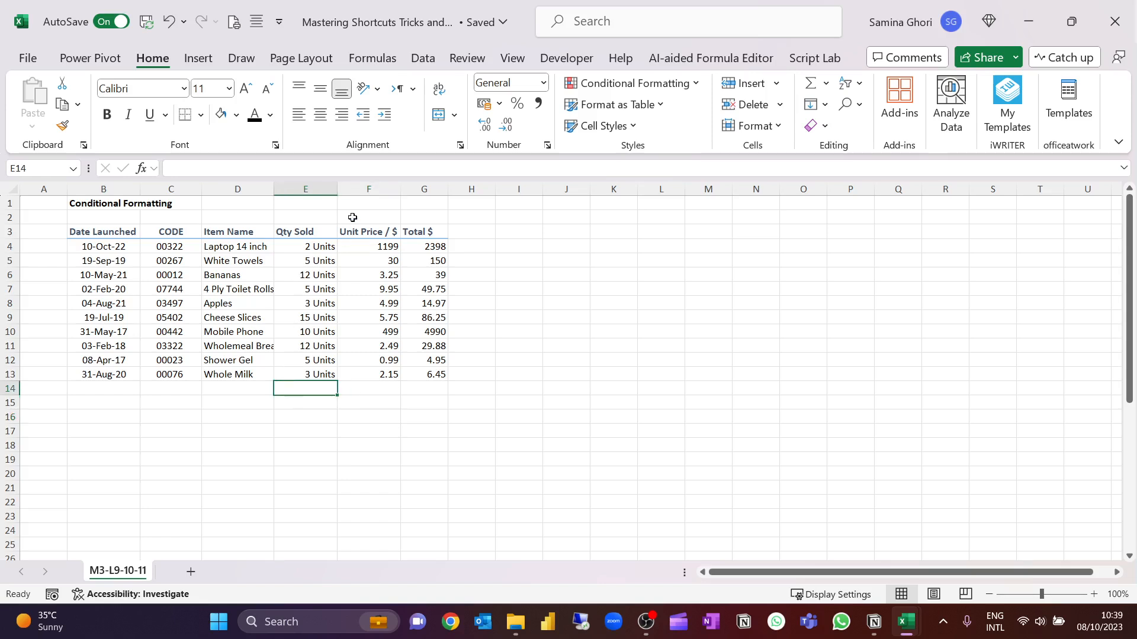
key("alt+equal")
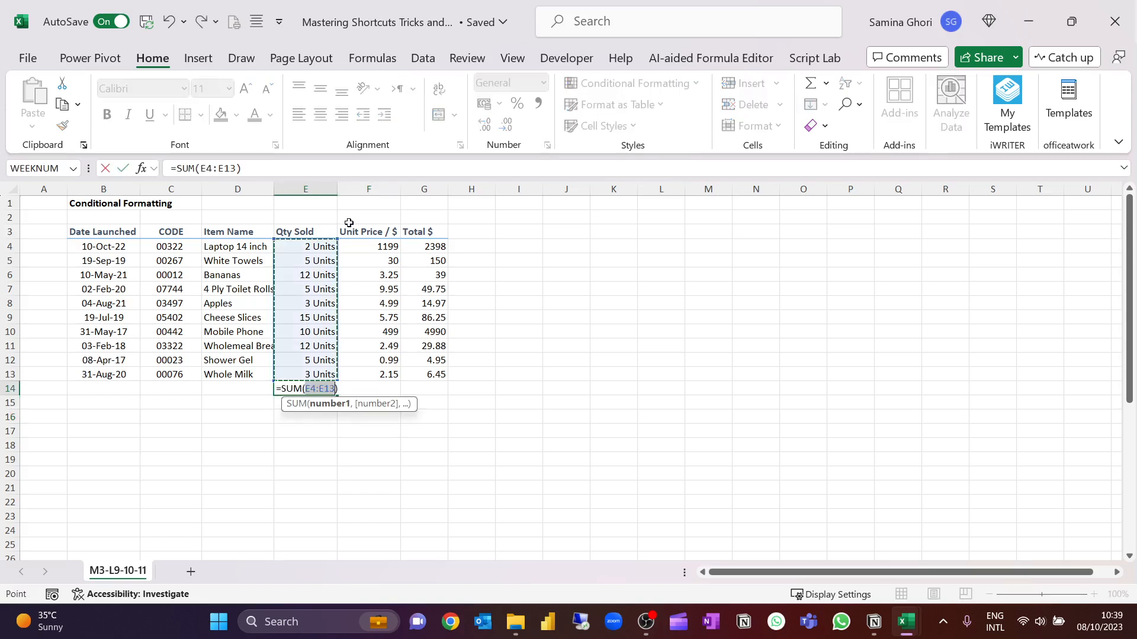
key("Return")
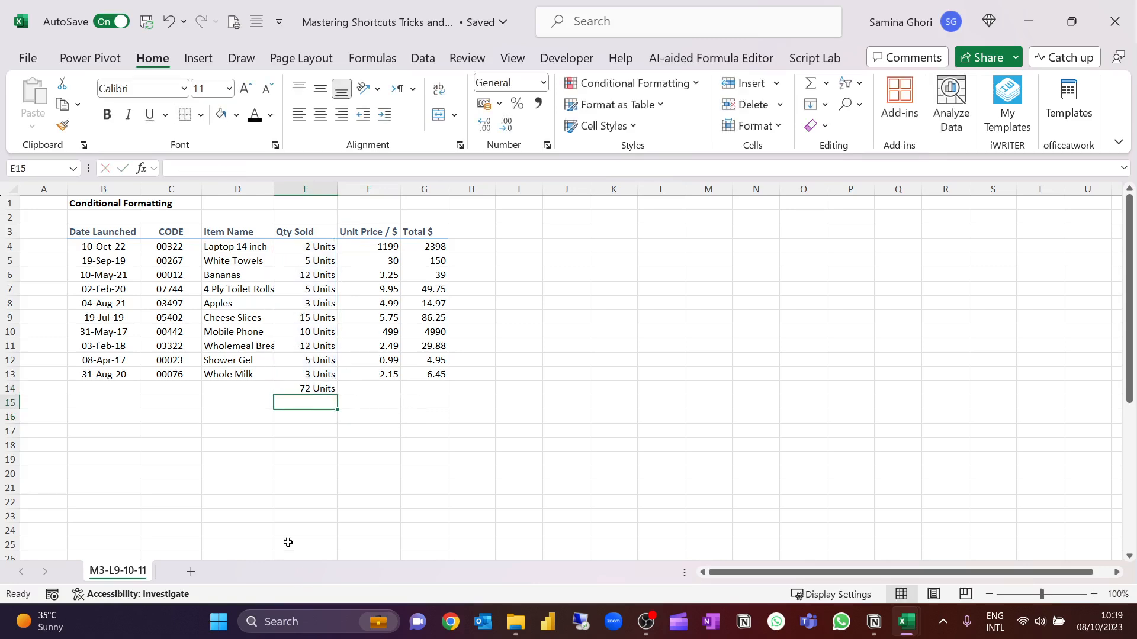
Step: Inspect the total formula in E14 and the underlying values in the Qty Sold, Unit Price and Total columns
left_click(301, 382)
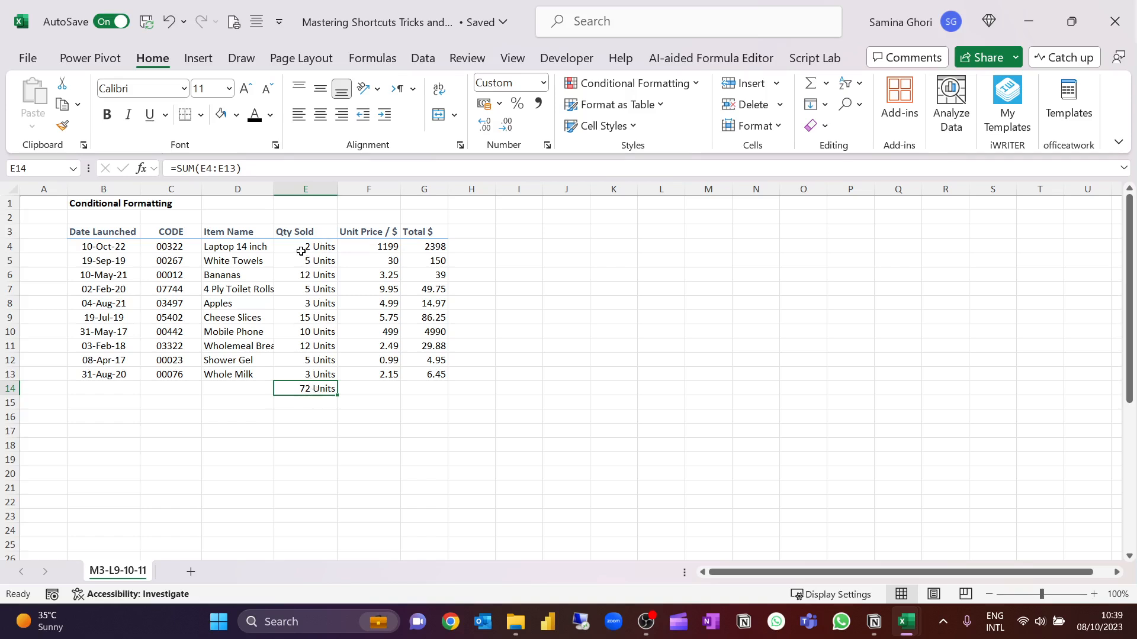
left_click_drag(302, 251, 307, 374)
left_click(315, 327)
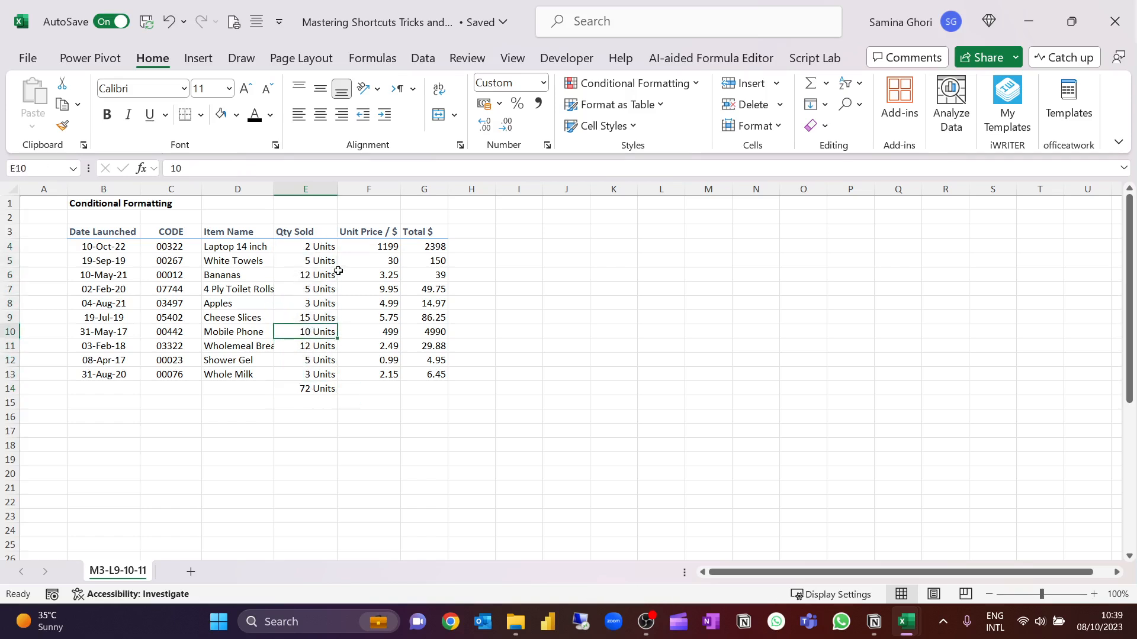
left_click(383, 289)
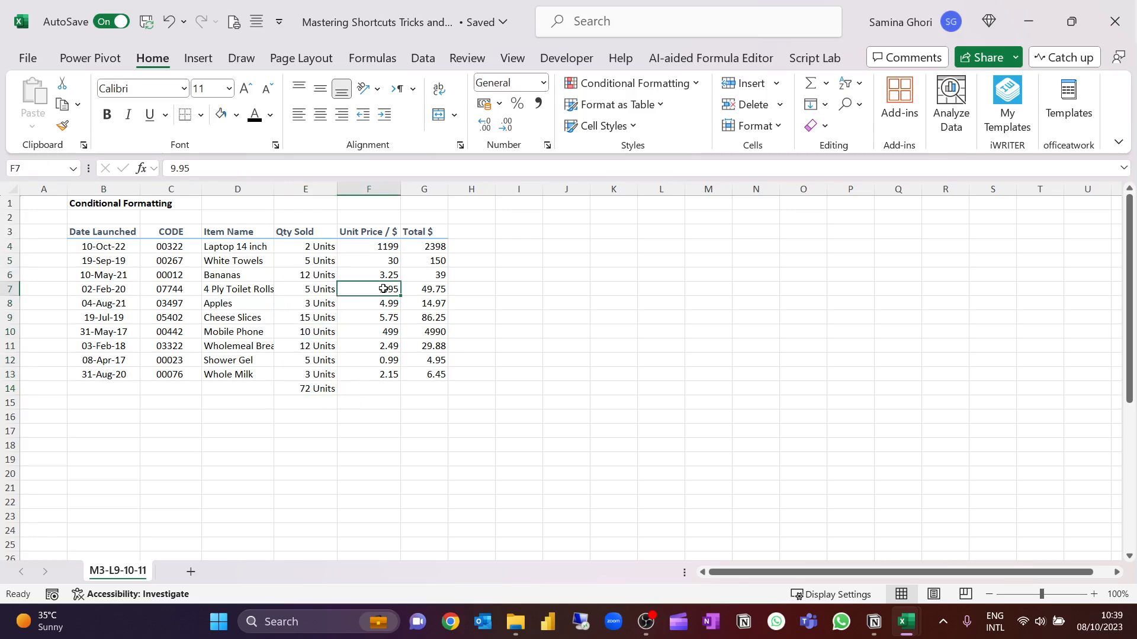
left_click(439, 283)
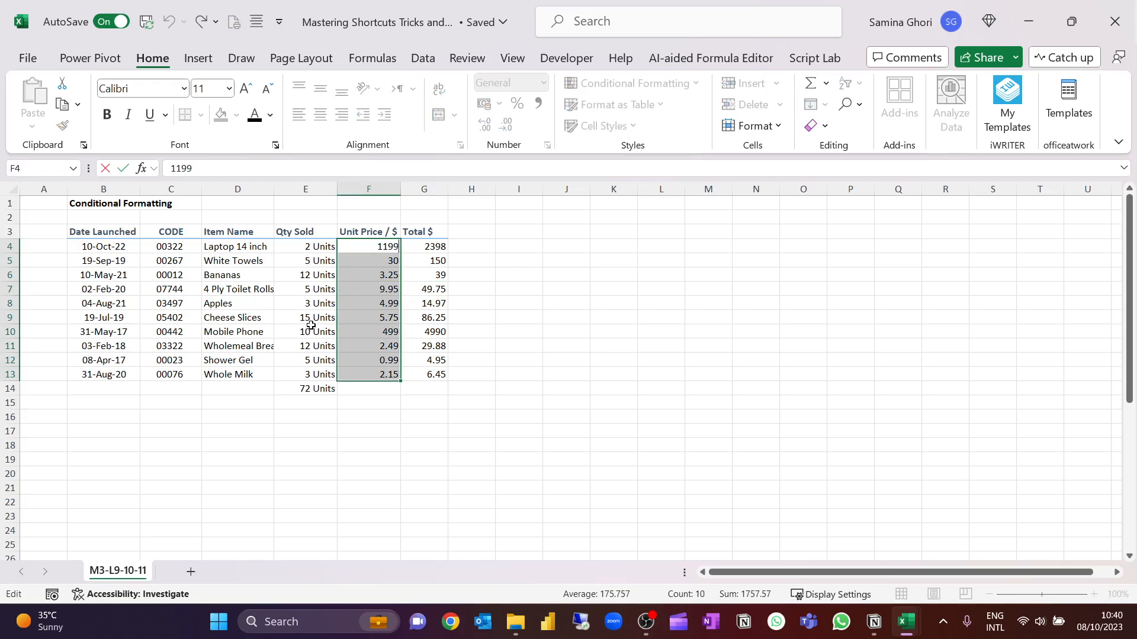
key("ctrl+1")
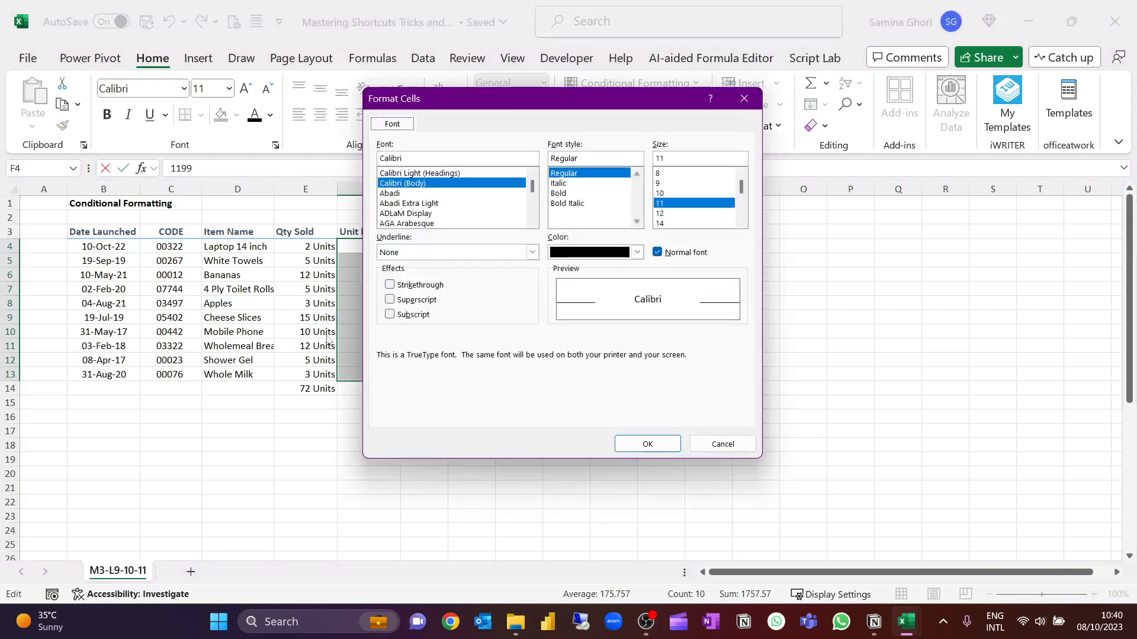
left_click(714, 442)
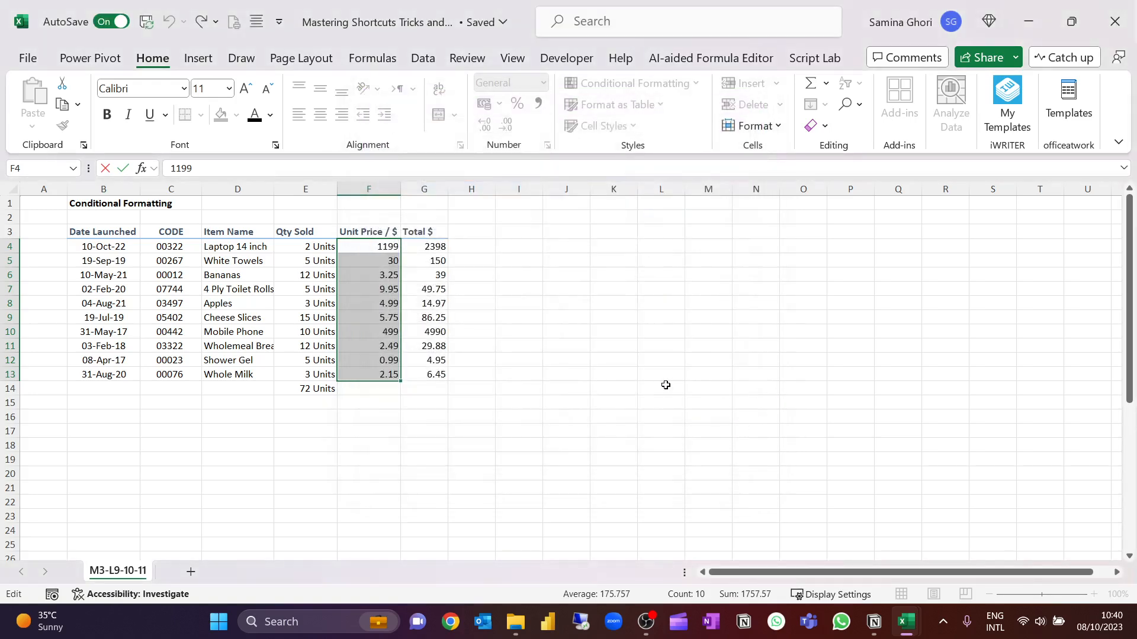
key("Escape")
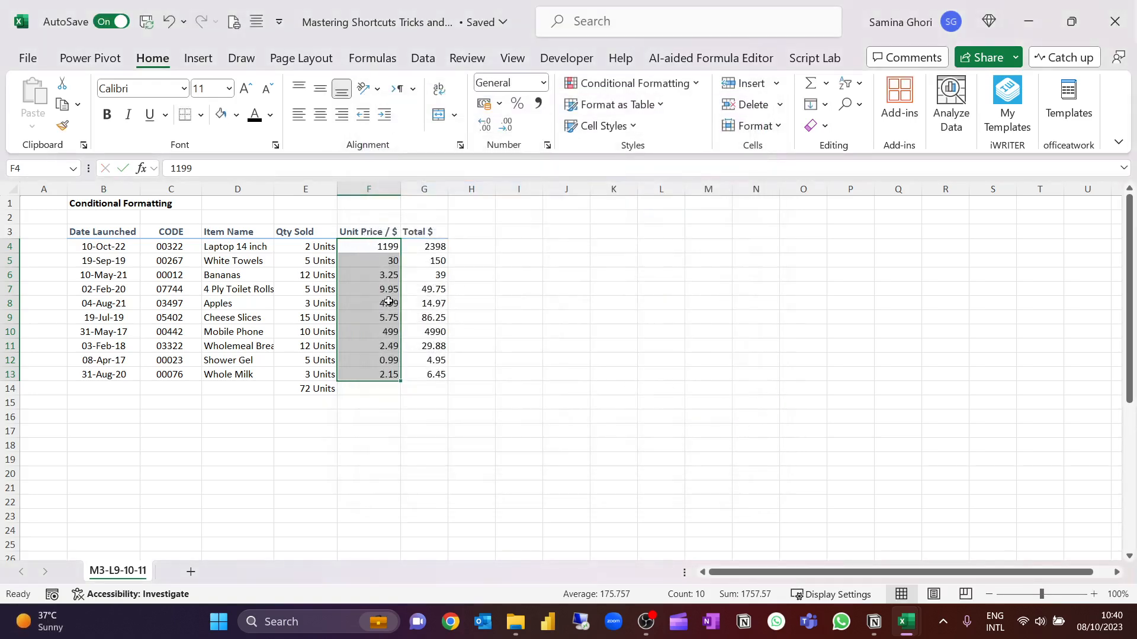
Step: Apply the custom number format ;;; to the Unit Price cells F4:F13 to hide their values
right_click(375, 287)
left_click(439, 490)
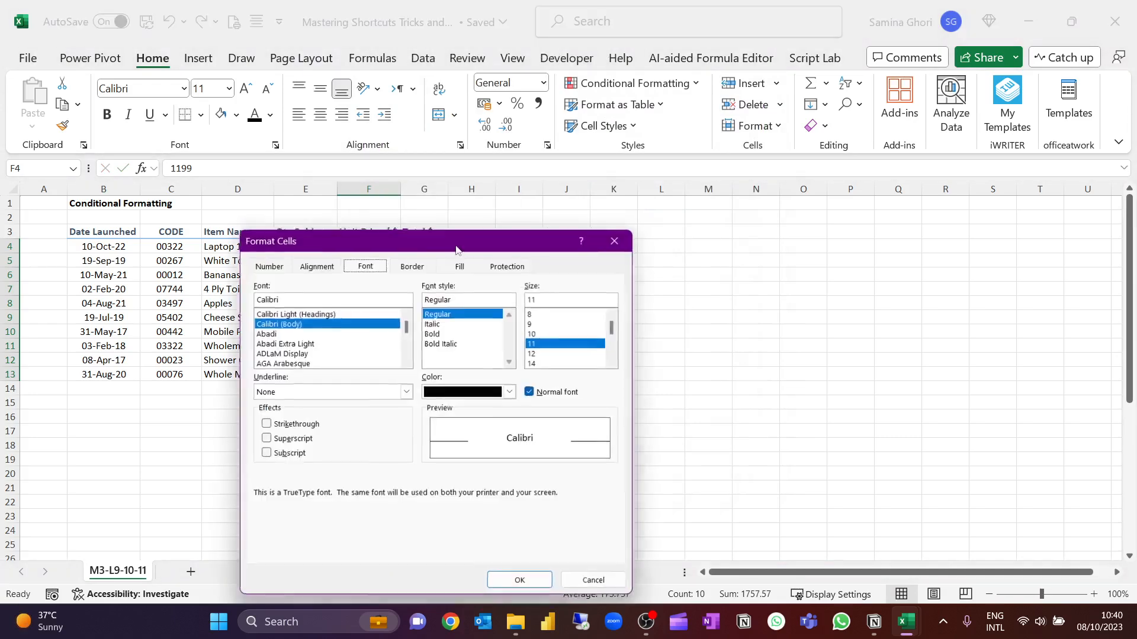
left_click_drag(252, 229, 492, 146)
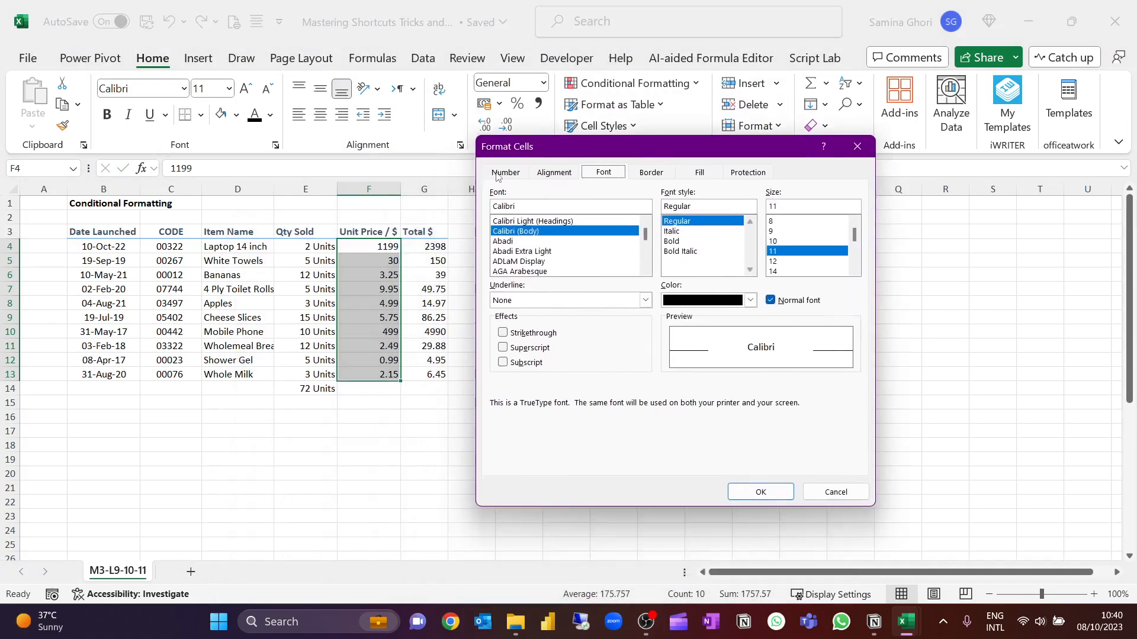
left_click(496, 174)
left_click(500, 317)
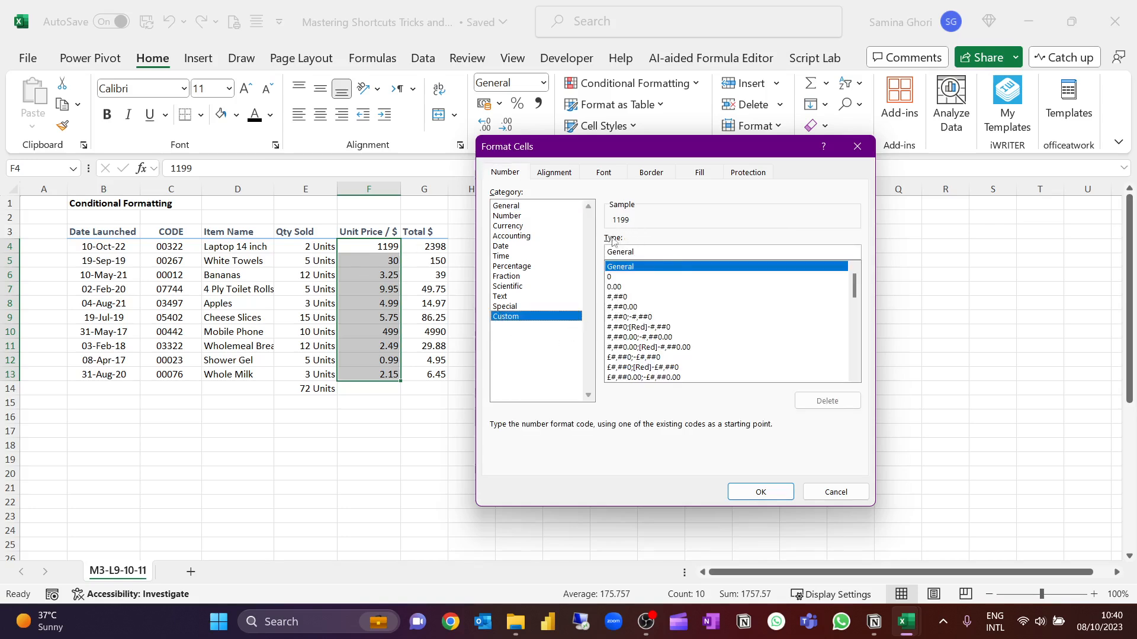
left_click_drag(637, 255, 549, 266)
key("BackSpace")
key("BackSpace")
key("BackSpace")
key("BackSpace")
key("BackSpace")
key("BackSpace")
key("BackSpace")
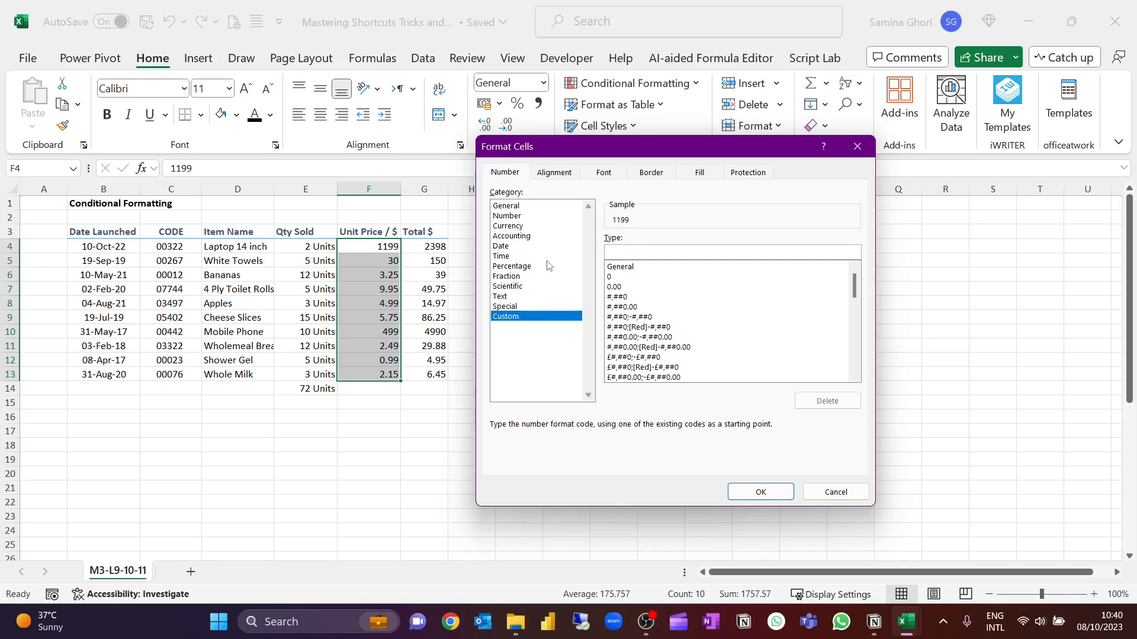
type(";")
key("BackSpace")
type(";;;")
left_click(761, 492)
left_click(472, 437)
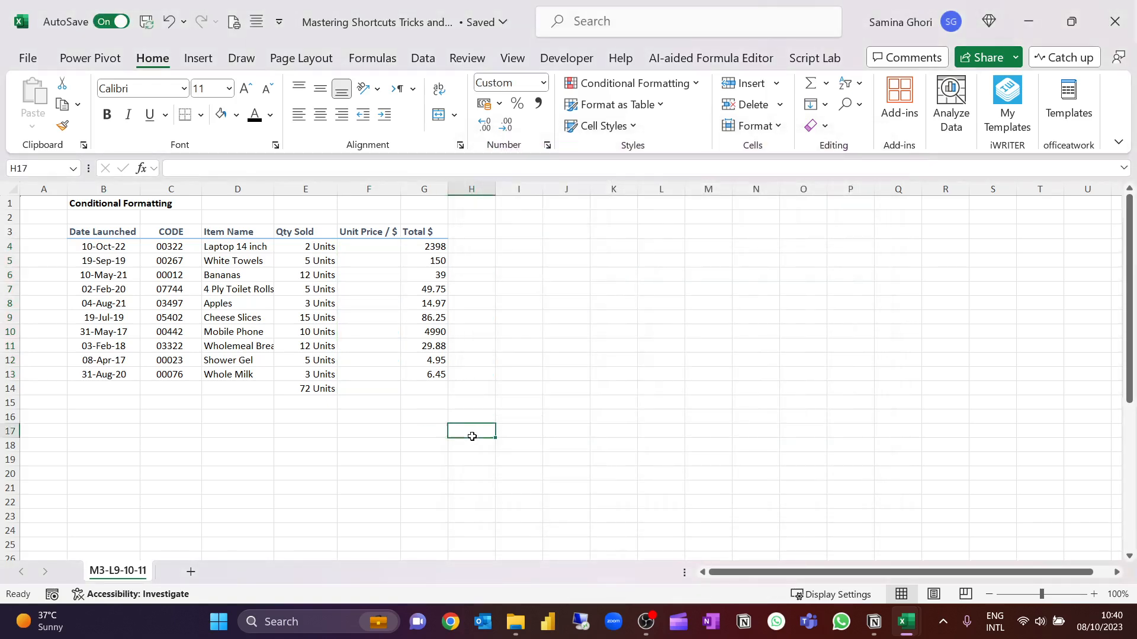
Step: Examine the underlying values of the hidden Unit Price cells one by one from F4 down to F14
left_click(369, 243)
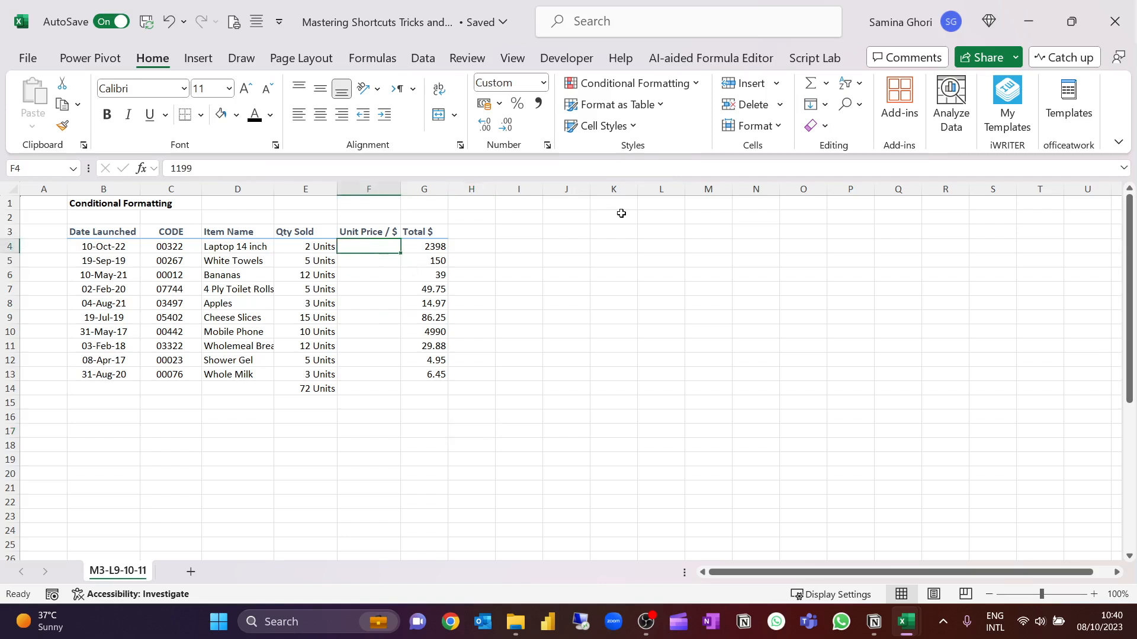
key("Down")
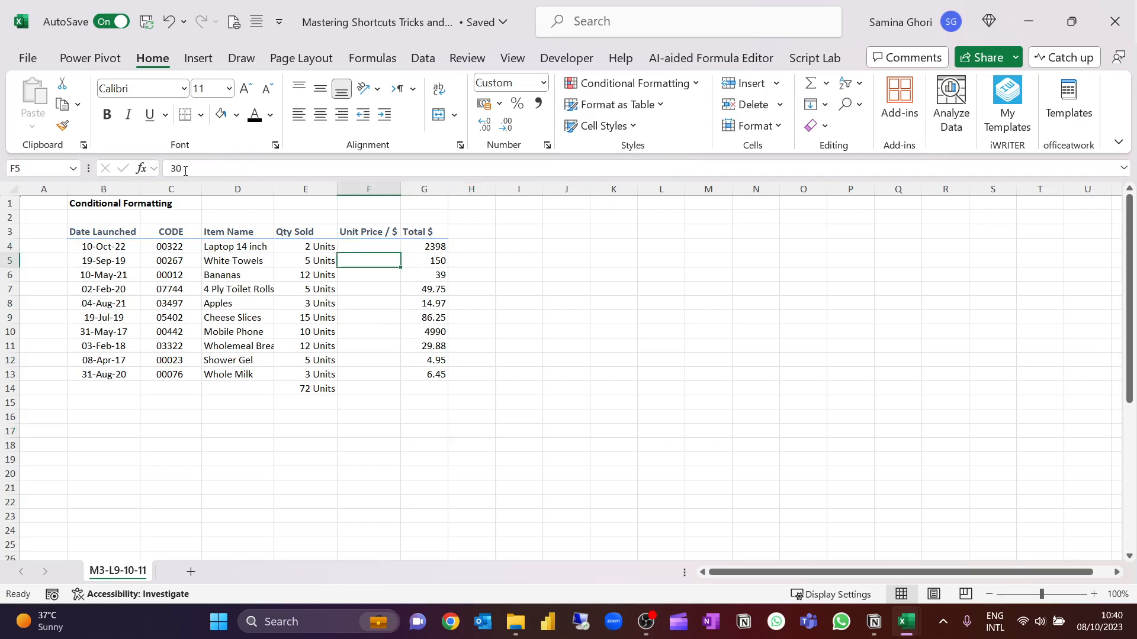
key("Down")
key("Down")
key("Down")
key("Down")
key("Down")
key("Down")
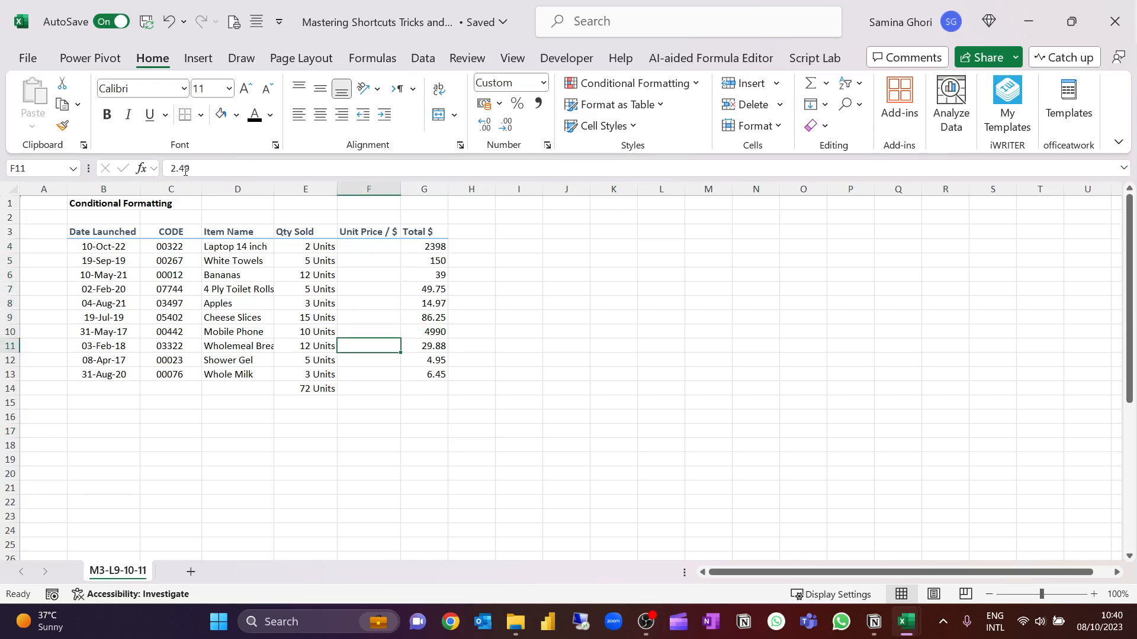
key("Down")
key("Down")
key("Down")
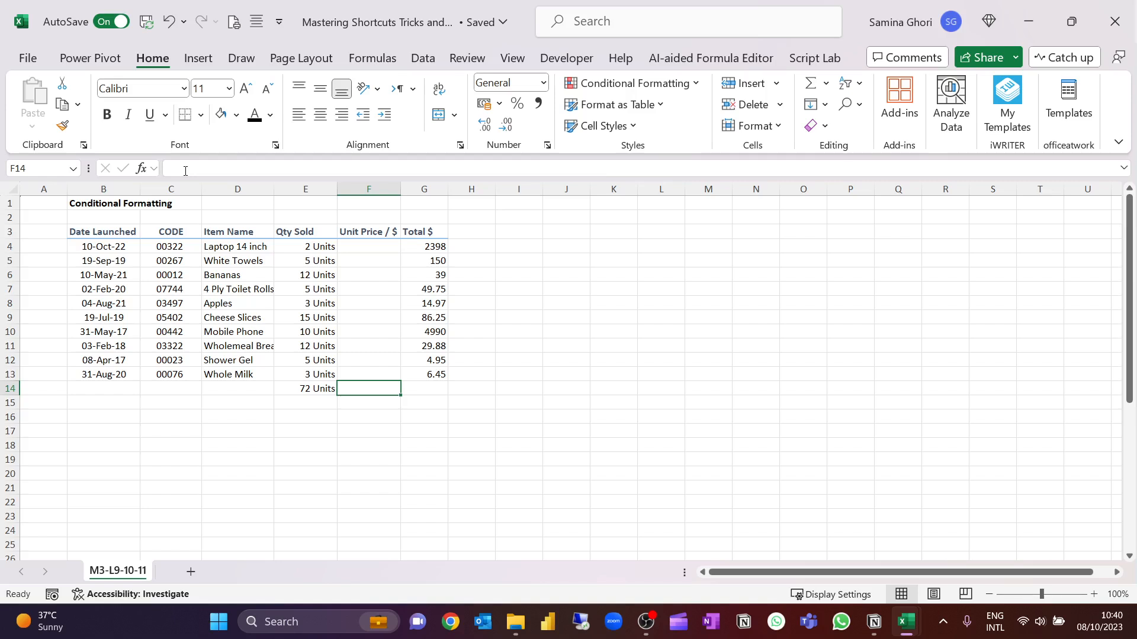